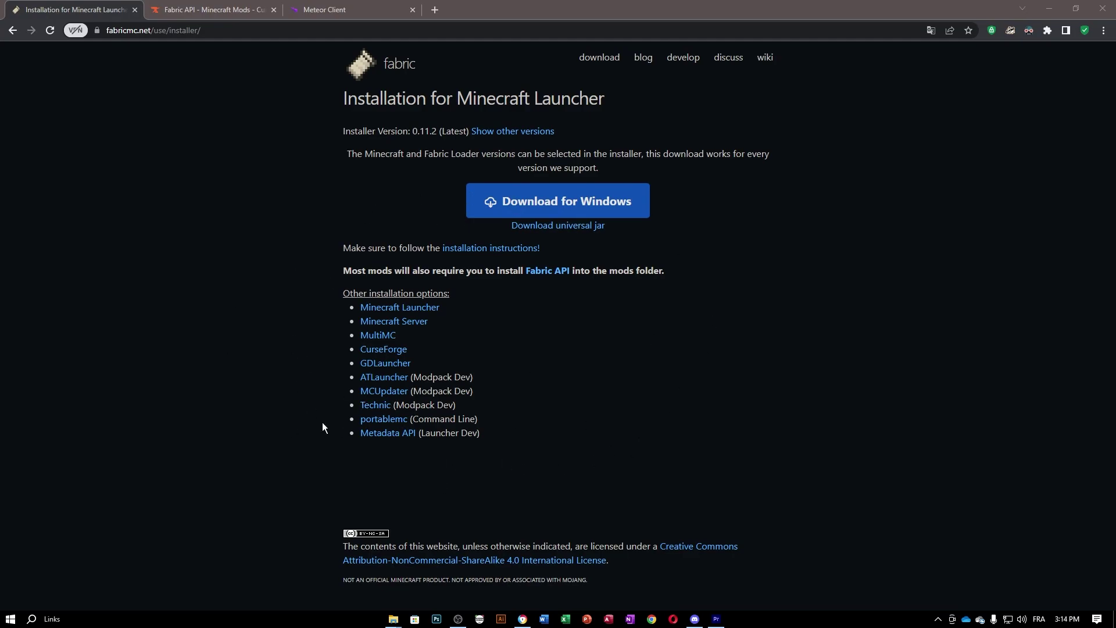
Download the Fabric installer for Windows and run the downloaded .exe.
{"action": "left_click_drag", "start_coordinate": [337, 98], "coordinate": [661, 100]}
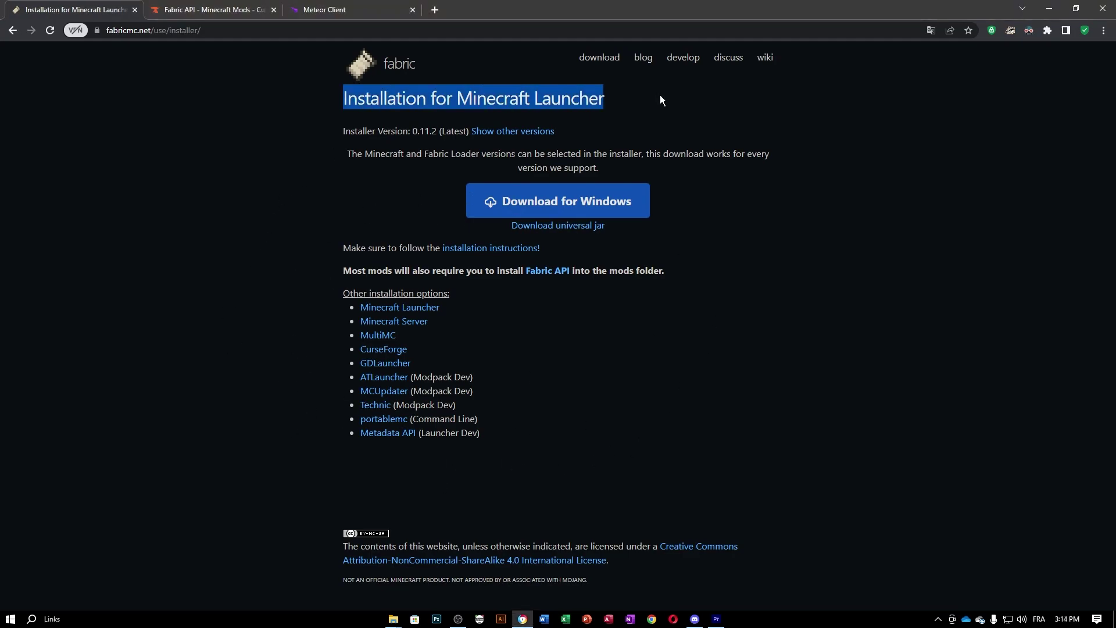
{"action": "left_click", "coordinate": [552, 256]}
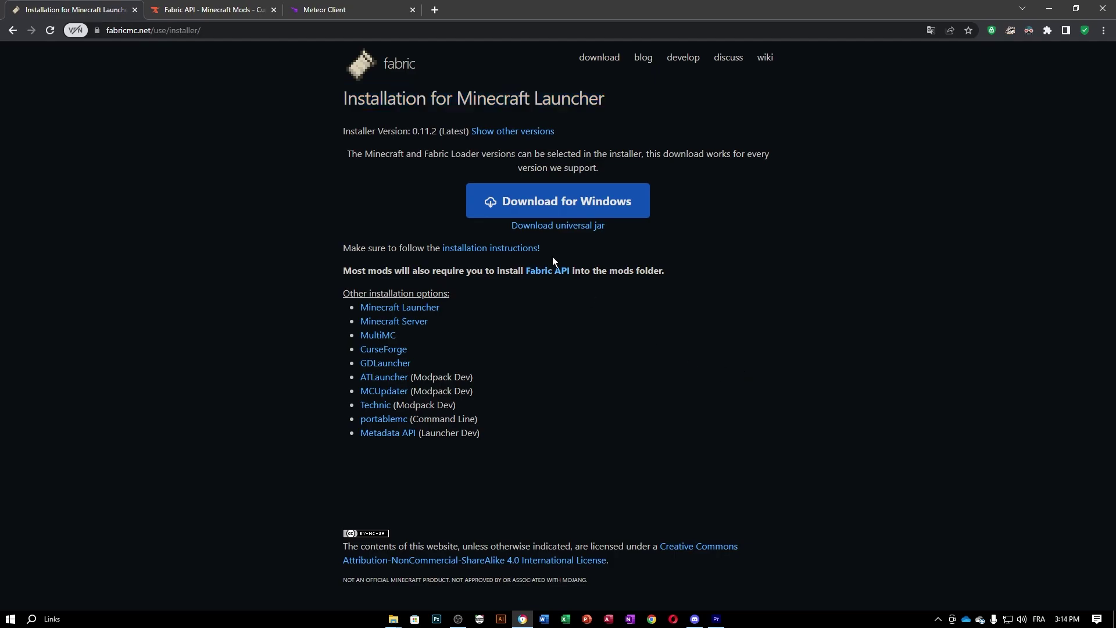
{"action": "triple_click", "coordinate": [267, 70]}
{"action": "left_click", "coordinate": [715, 319]}
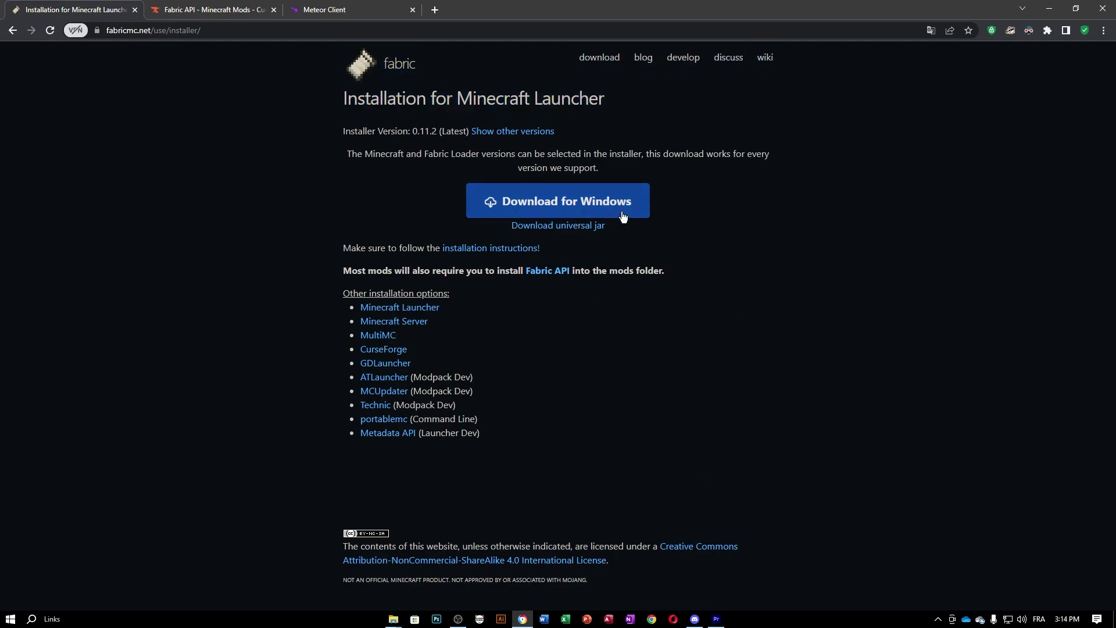
{"action": "left_click", "coordinate": [565, 201]}
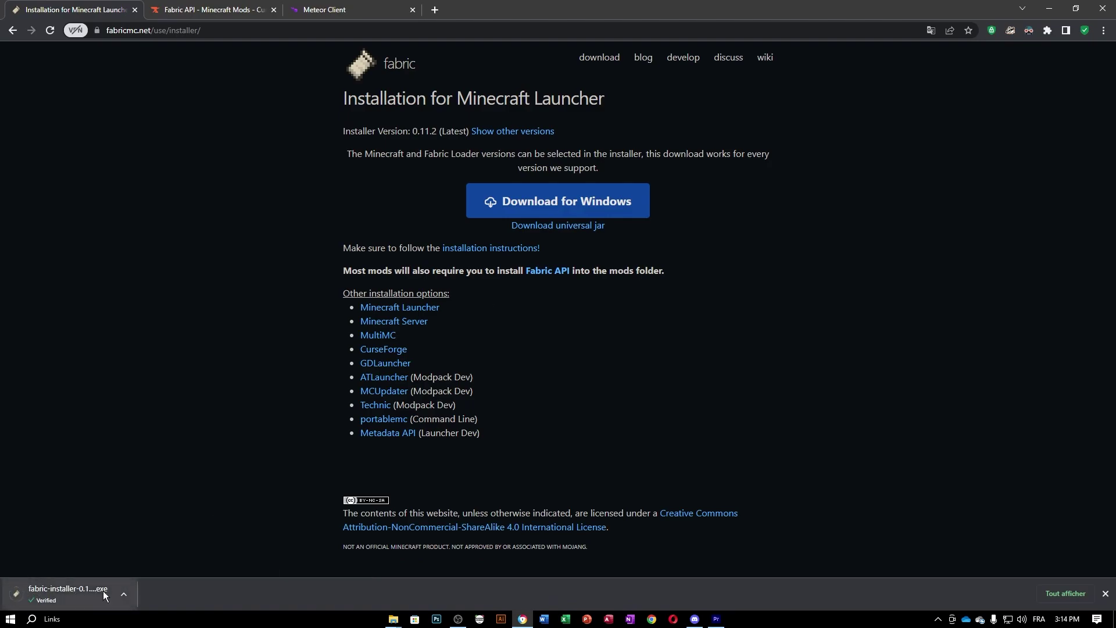
{"action": "left_click", "coordinate": [57, 587]}
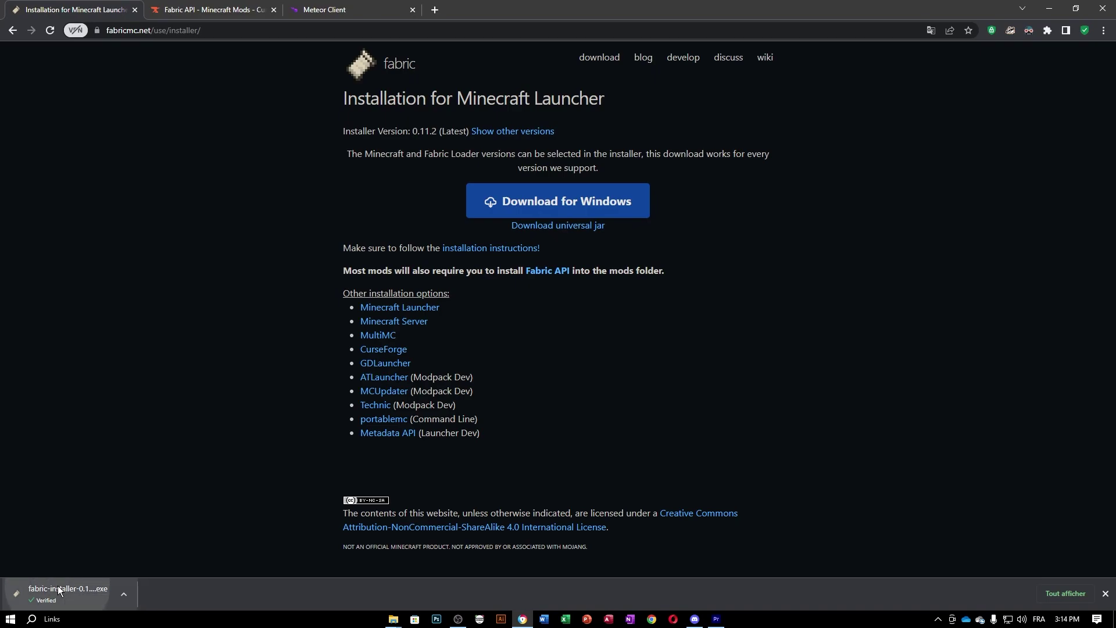
{"action": "left_click", "coordinate": [597, 321]}
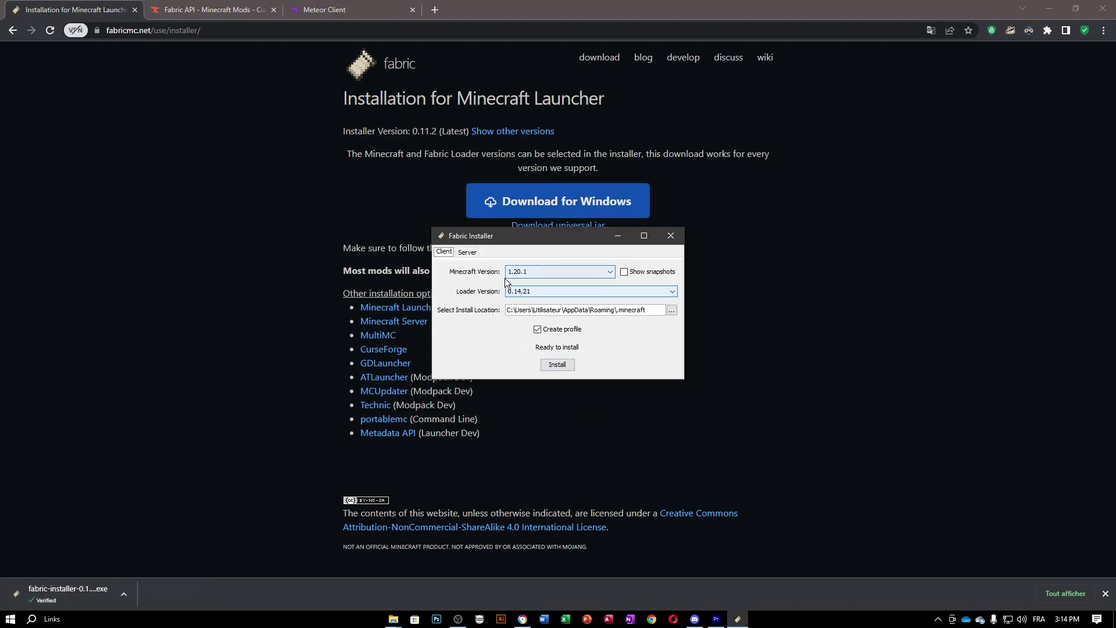
Install Fabric Loader 0.14.21 for Minecraft 1.20.1.
{"action": "left_click", "coordinate": [529, 269]}
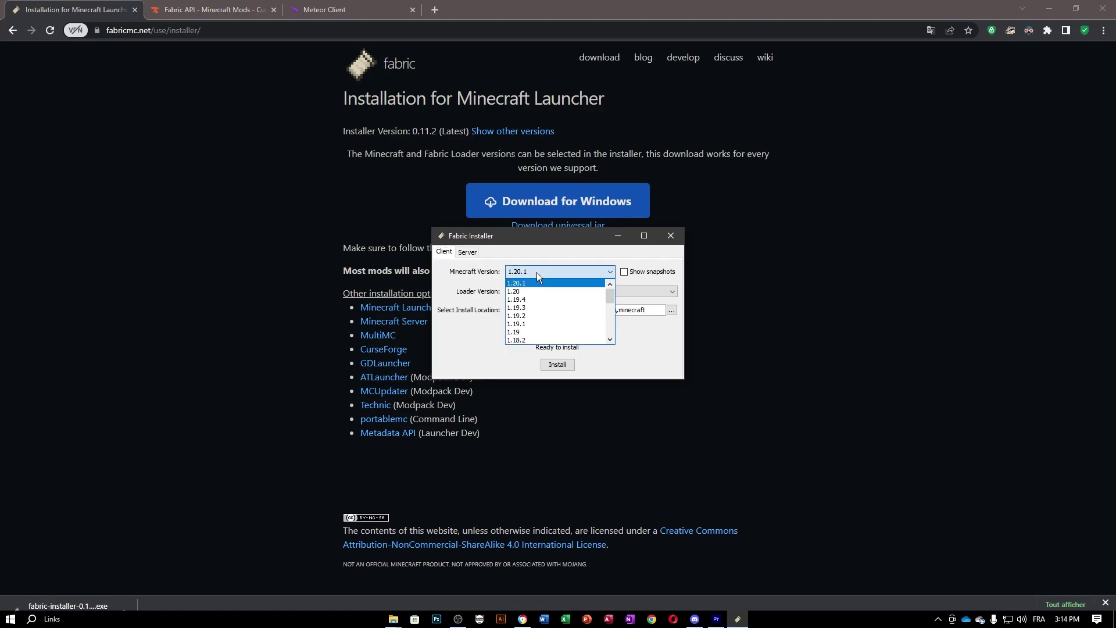
{"action": "scroll", "coordinate": [530, 319], "scroll_direction": "down", "scroll_amount": 3}
{"action": "left_click", "coordinate": [547, 272]}
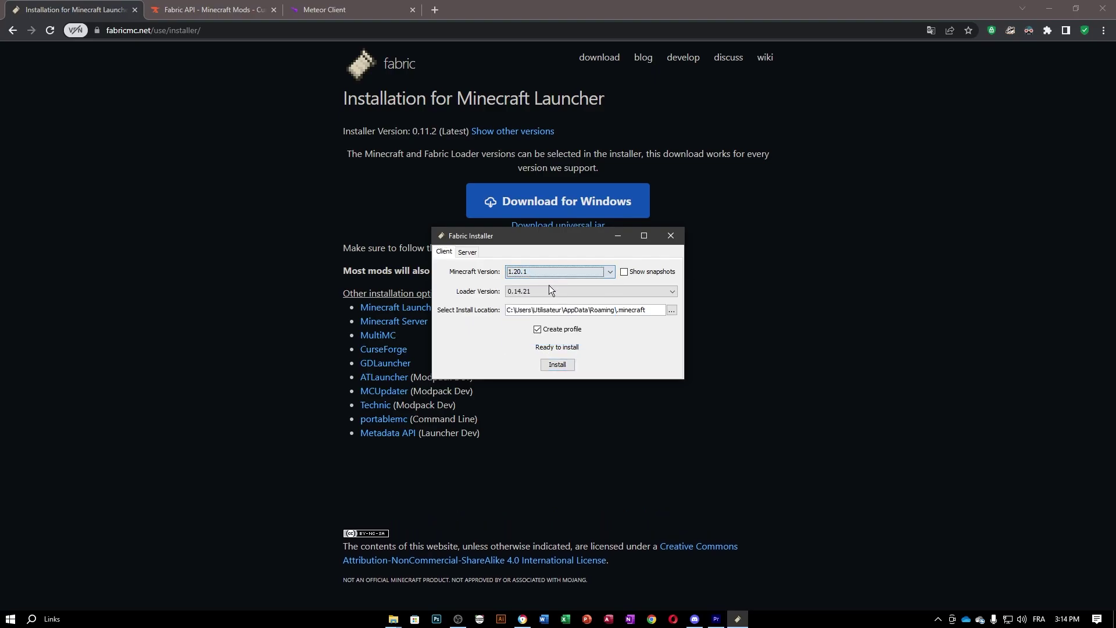
{"action": "left_click", "coordinate": [551, 291]}
{"action": "left_click", "coordinate": [552, 296]}
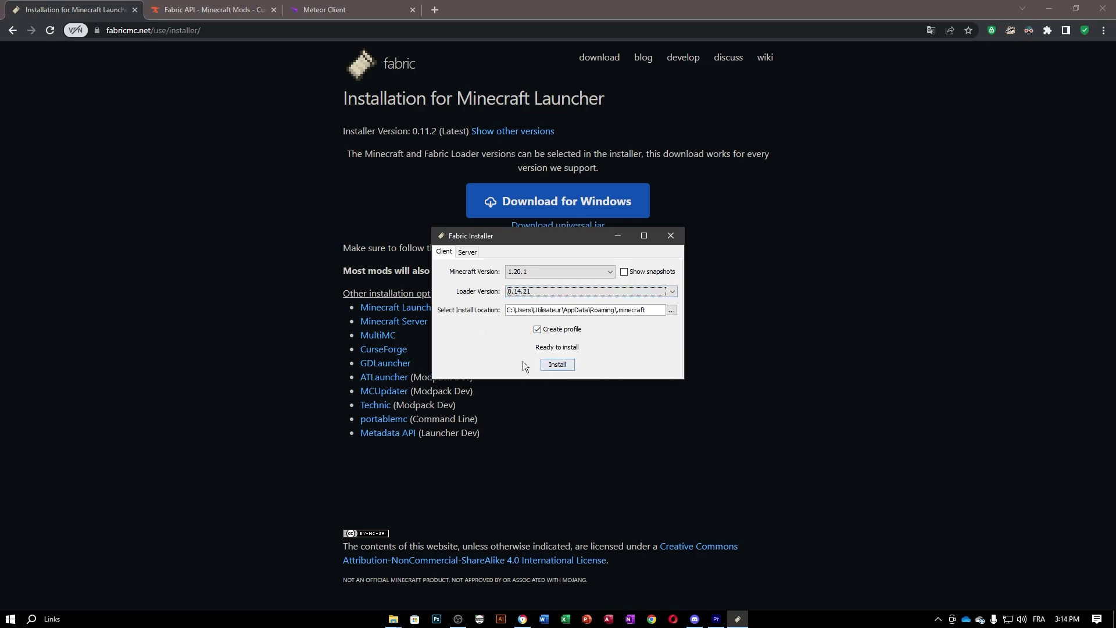
{"action": "left_click", "coordinate": [555, 364]}
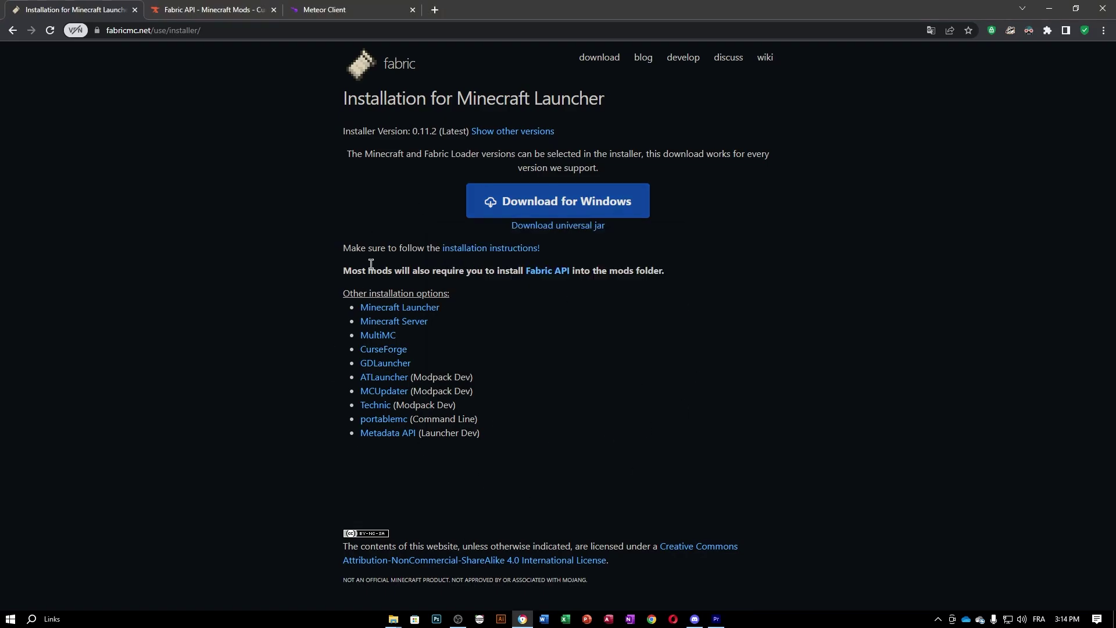
Download the Fabric API 0.85.0+1.20.1 jar from the top file in CurseForge's list.
{"action": "left_click", "coordinate": [214, 7]}
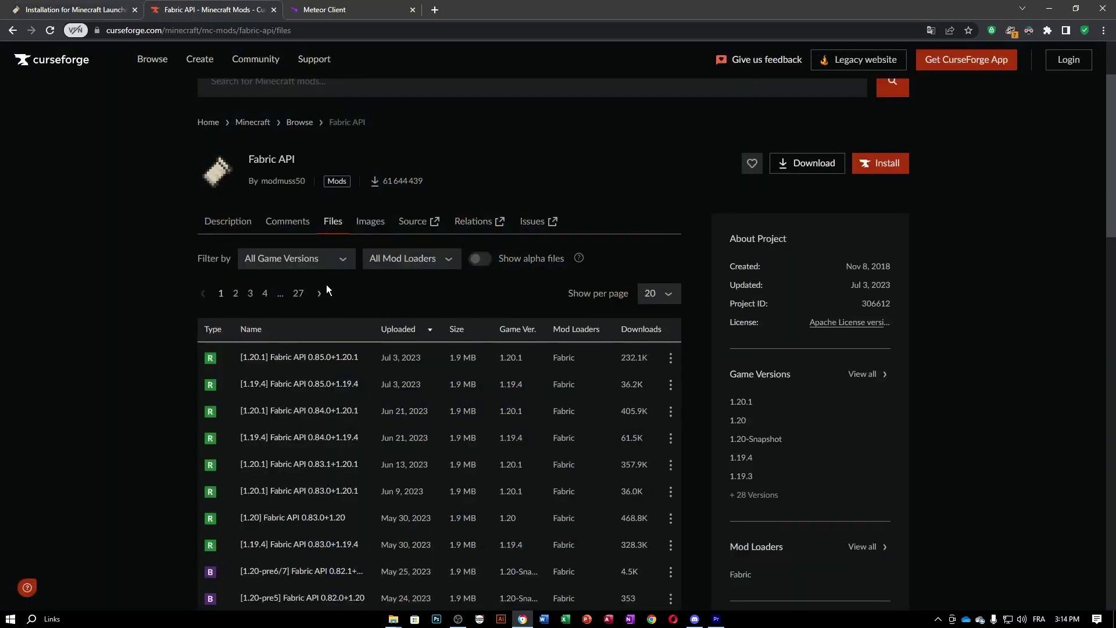
{"action": "left_click_drag", "start_coordinate": [239, 158], "coordinate": [369, 168]}
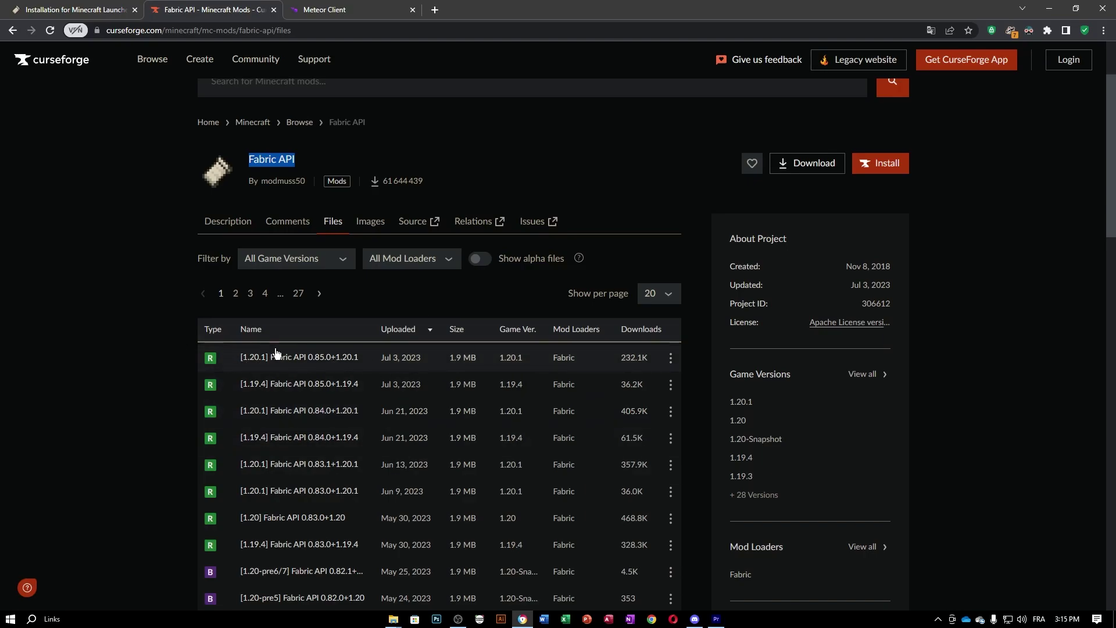
{"action": "left_click", "coordinate": [289, 362]}
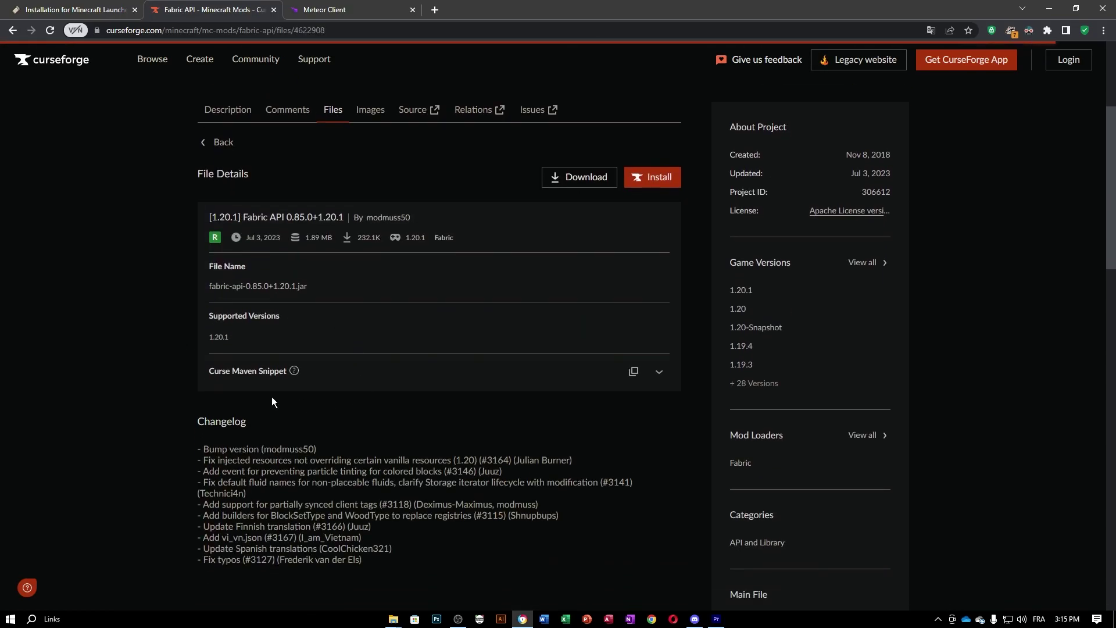
{"action": "left_click", "coordinate": [602, 178]}
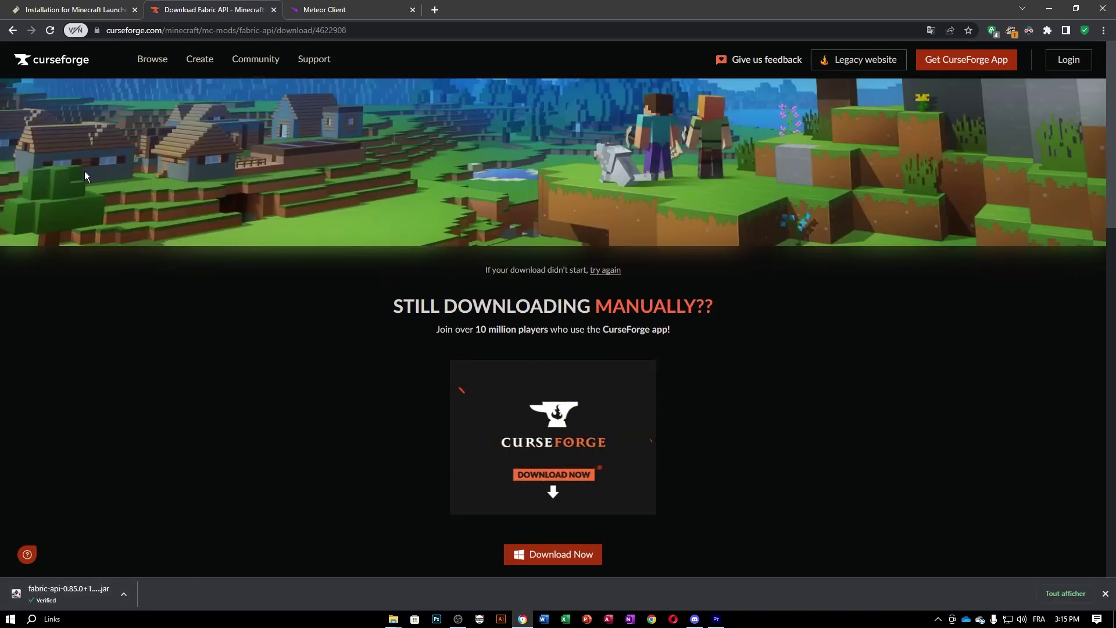
Download Meteor Client Dev Build 0.5.4 [1.20 - 1.20.1] from meteorclient.com.
{"action": "left_click", "coordinate": [324, 8]}
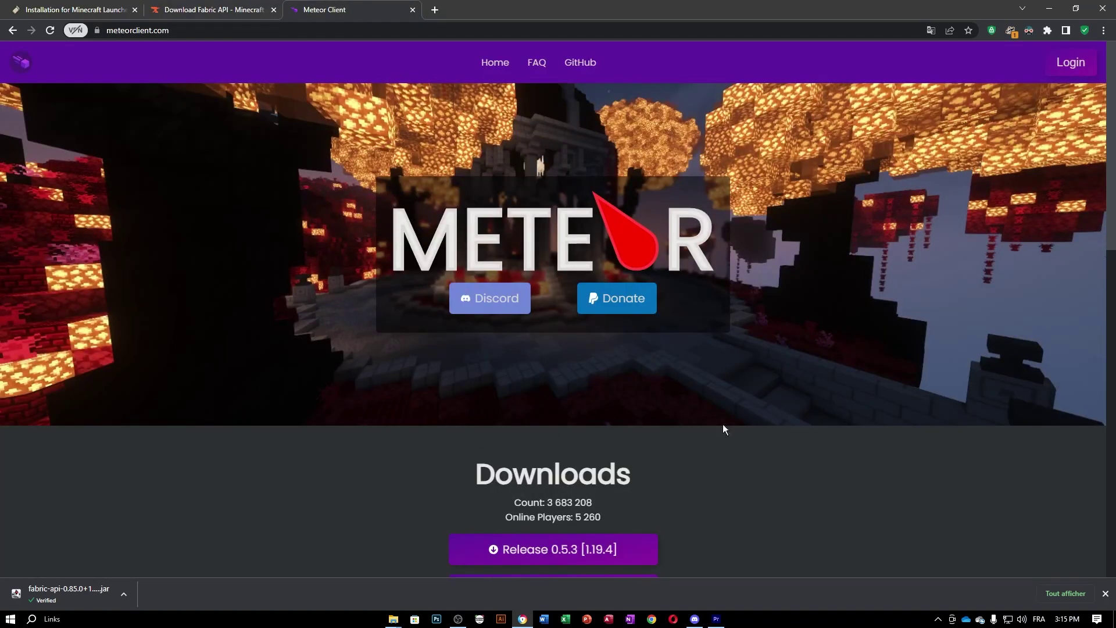
{"action": "scroll", "coordinate": [660, 427], "scroll_direction": "down", "scroll_amount": 3}
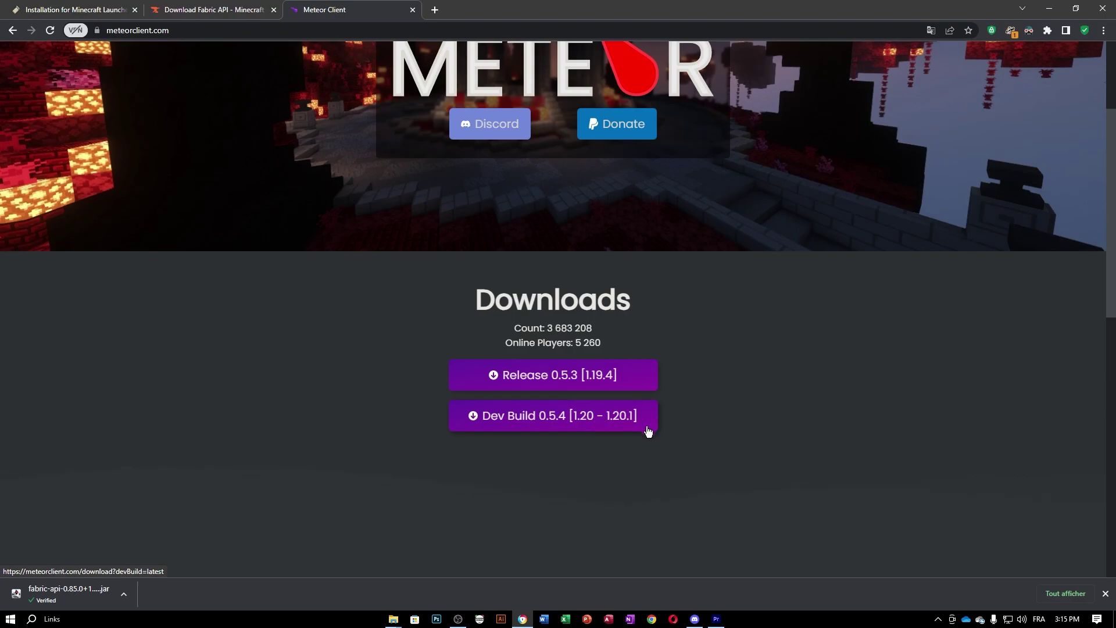
{"action": "scroll", "coordinate": [581, 413], "scroll_direction": "up", "scroll_amount": 3}
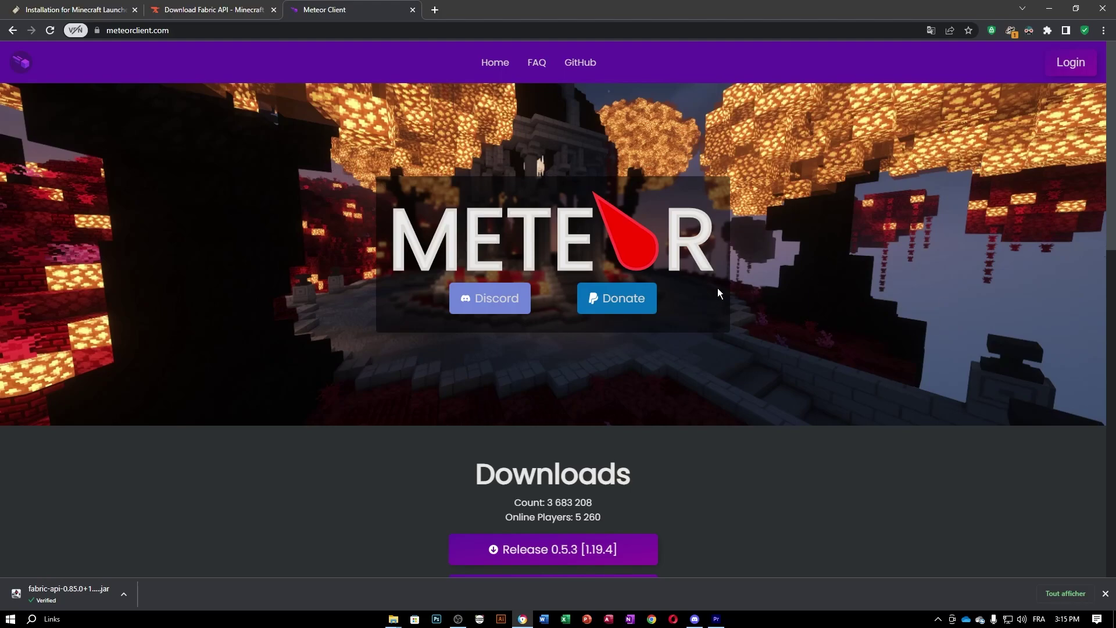
{"action": "scroll", "coordinate": [545, 483], "scroll_direction": "down", "scroll_amount": 2}
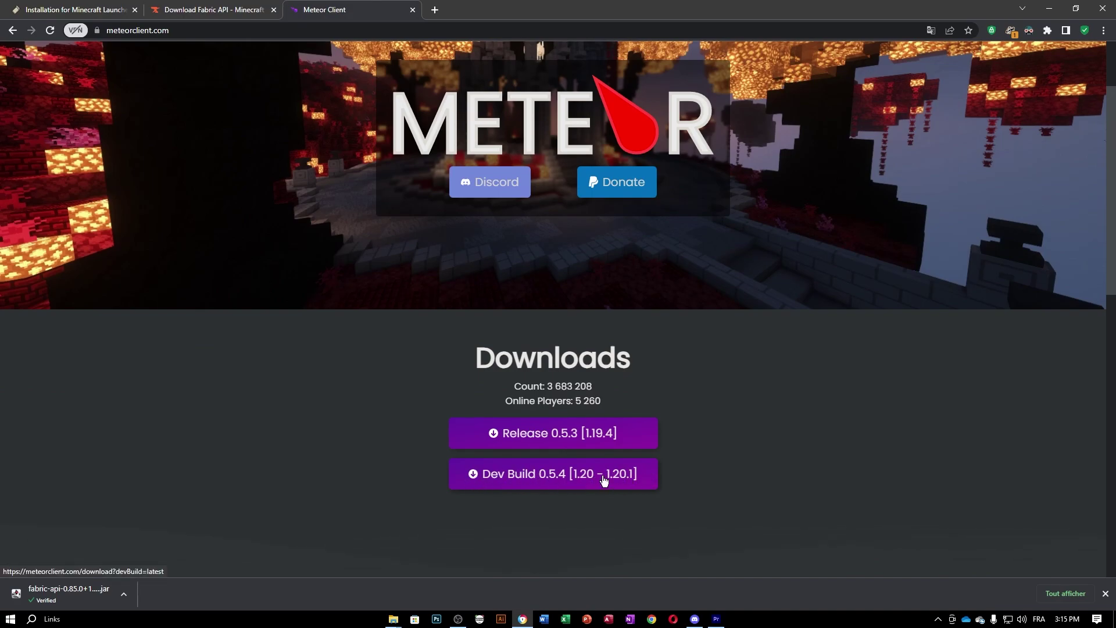
{"action": "left_click", "coordinate": [551, 478]}
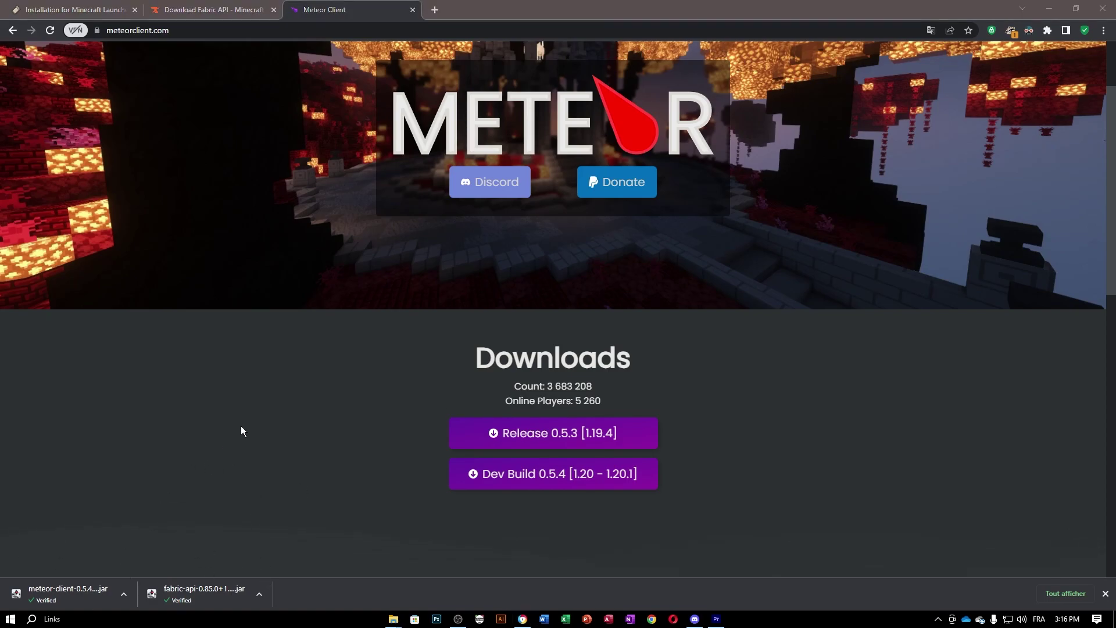
Open the .minecraft folder in Roaming AppData using the Run prompt with %appdata.
{"action": "key", "text": "super+r"}
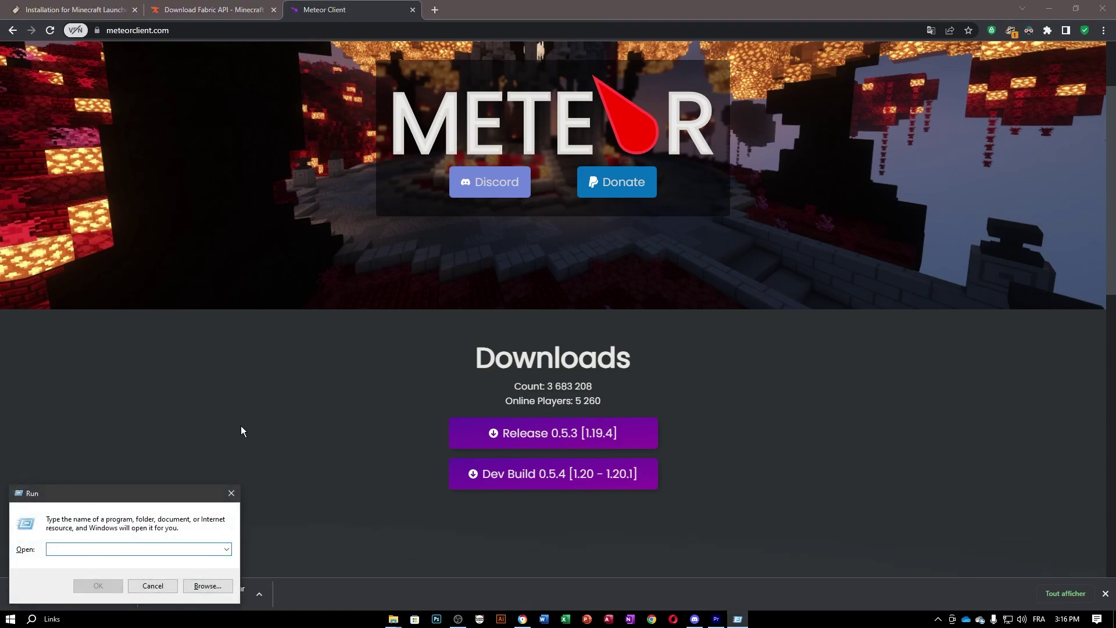
{"action": "type", "text": "%appdata%"}
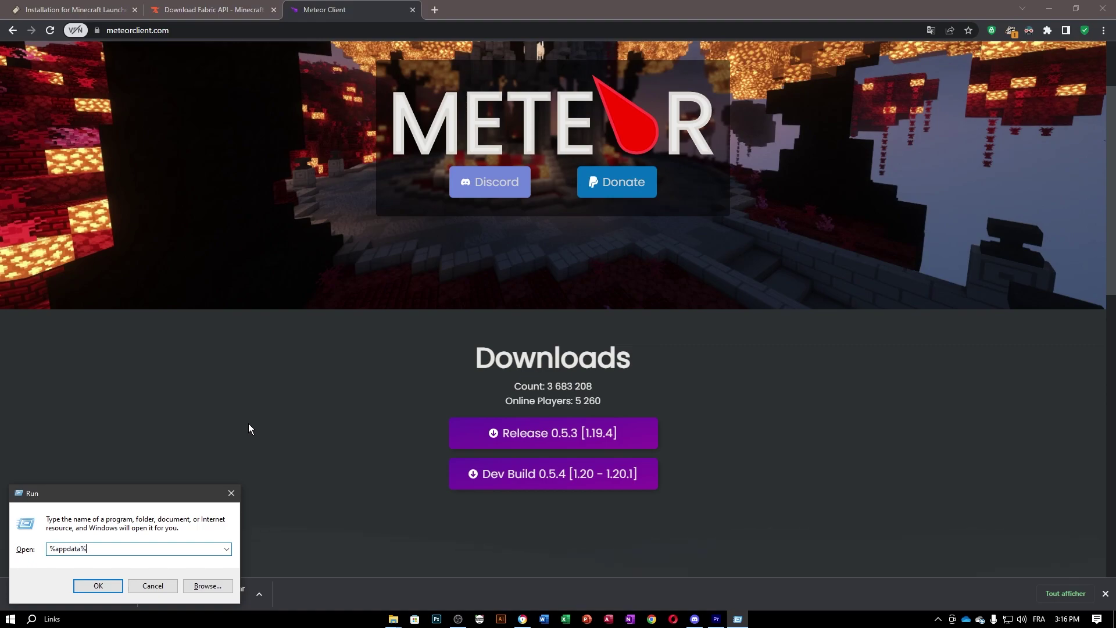
{"action": "key", "text": "Return"}
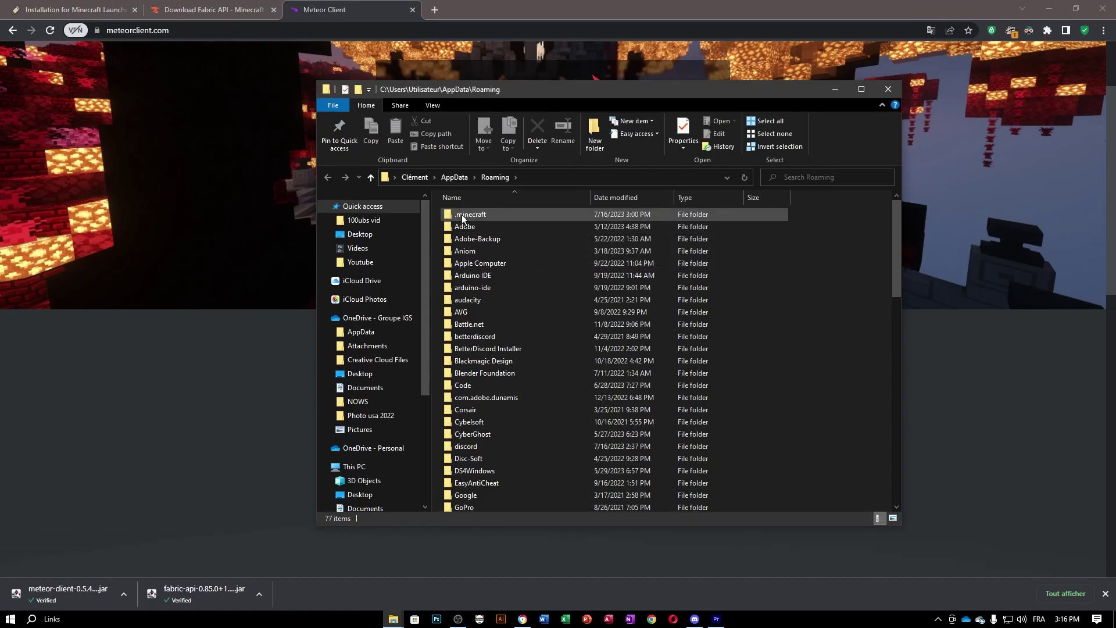
{"action": "double_click", "coordinate": [487, 217]}
{"action": "scroll", "coordinate": [552, 407], "scroll_direction": "down", "scroll_amount": 2}
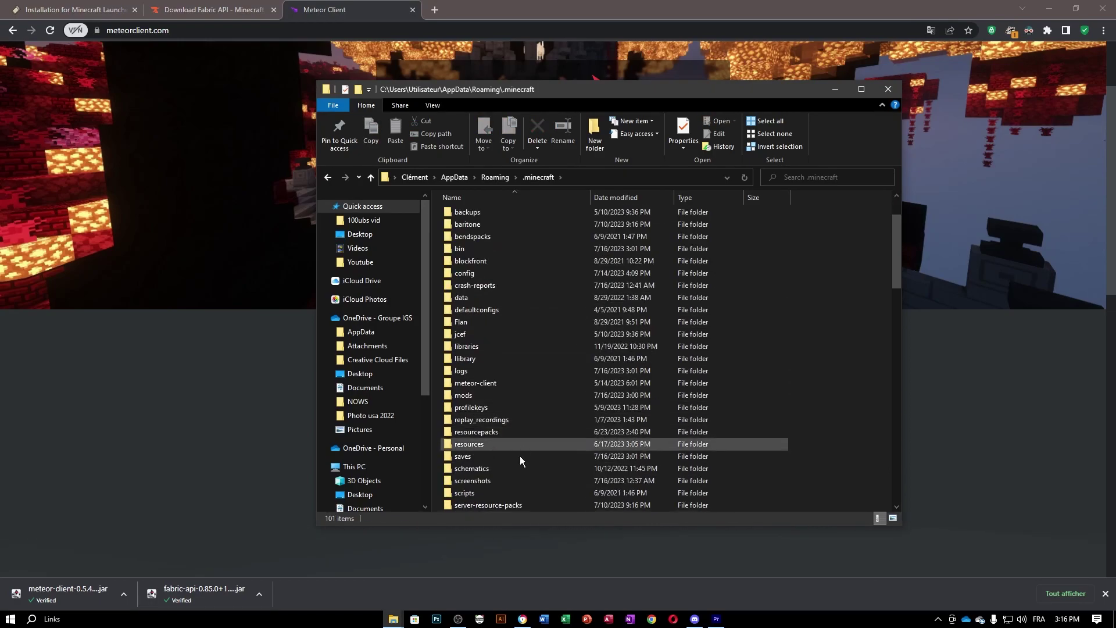
{"action": "right_click", "coordinate": [843, 346]}
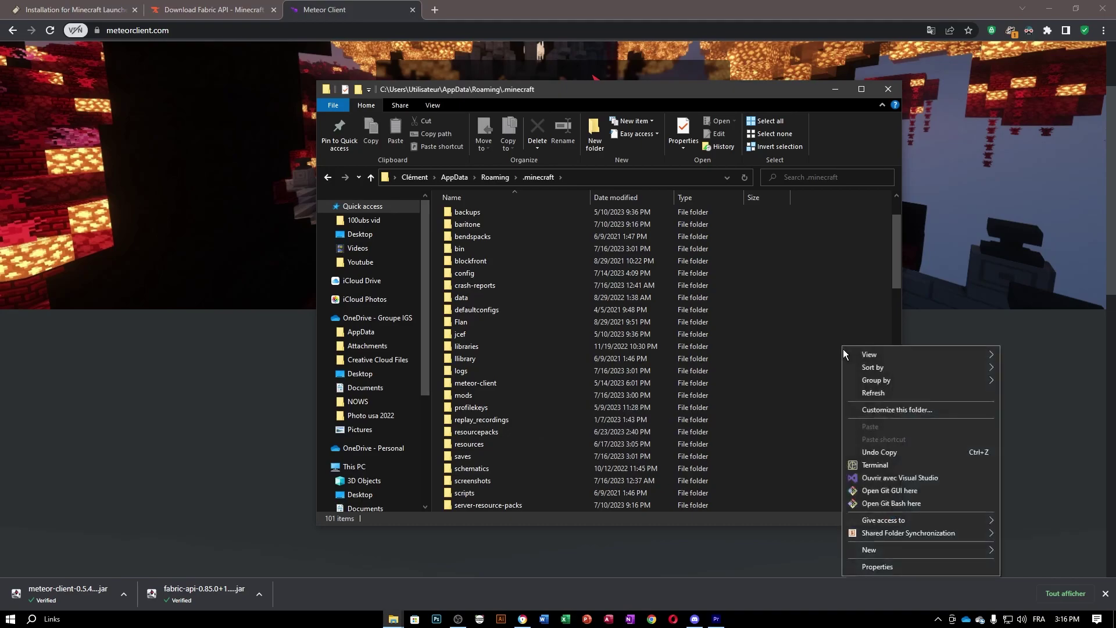
{"action": "mouse_move", "coordinate": [872, 550]}
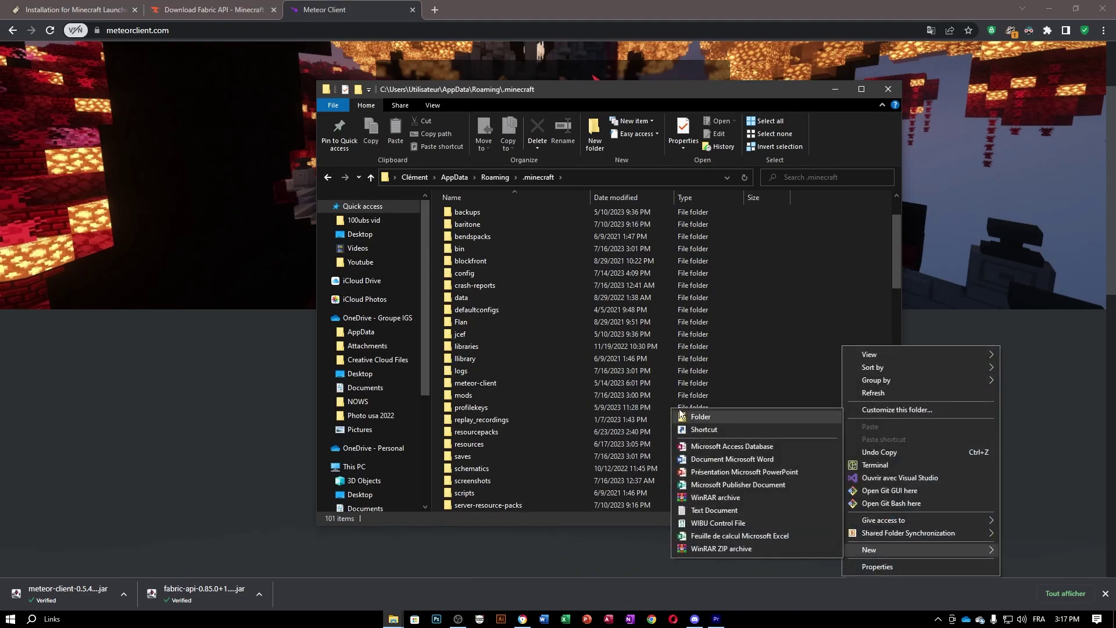
{"action": "left_click", "coordinate": [528, 382]}
{"action": "scroll", "coordinate": [494, 418], "scroll_direction": "up", "scroll_amount": 2}
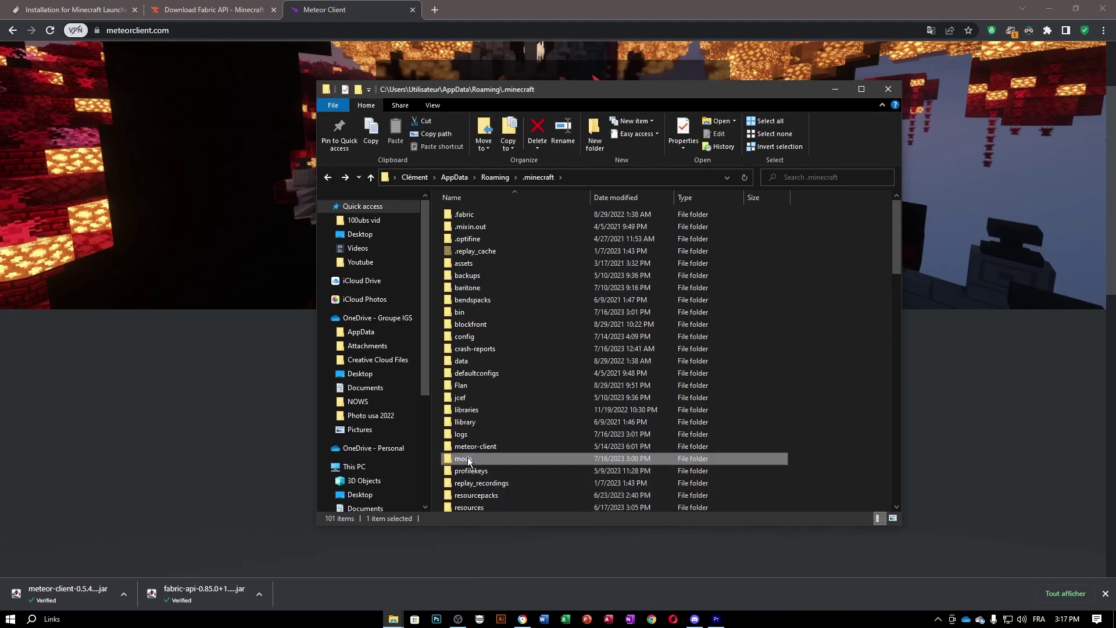
Confirm fabric-api-0.85.0+1.20.1.jar and meteor-client-0.5.4-1865.jar are in mods, then deselect everything.
{"action": "double_click", "coordinate": [467, 457]}
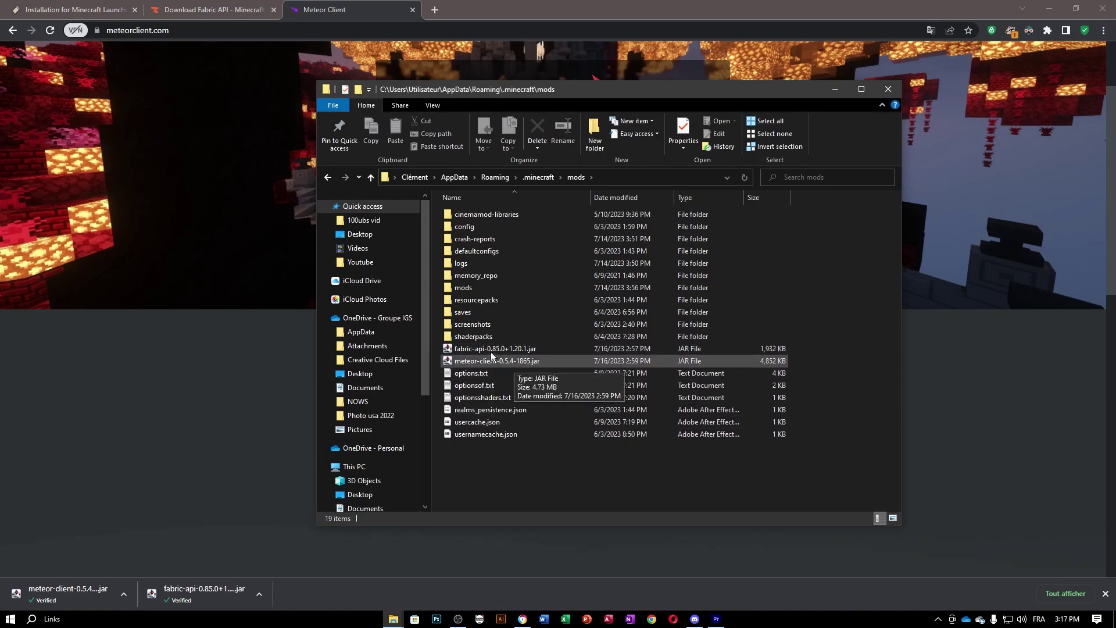
{"action": "left_click_drag", "start_coordinate": [801, 358], "coordinate": [734, 351]}
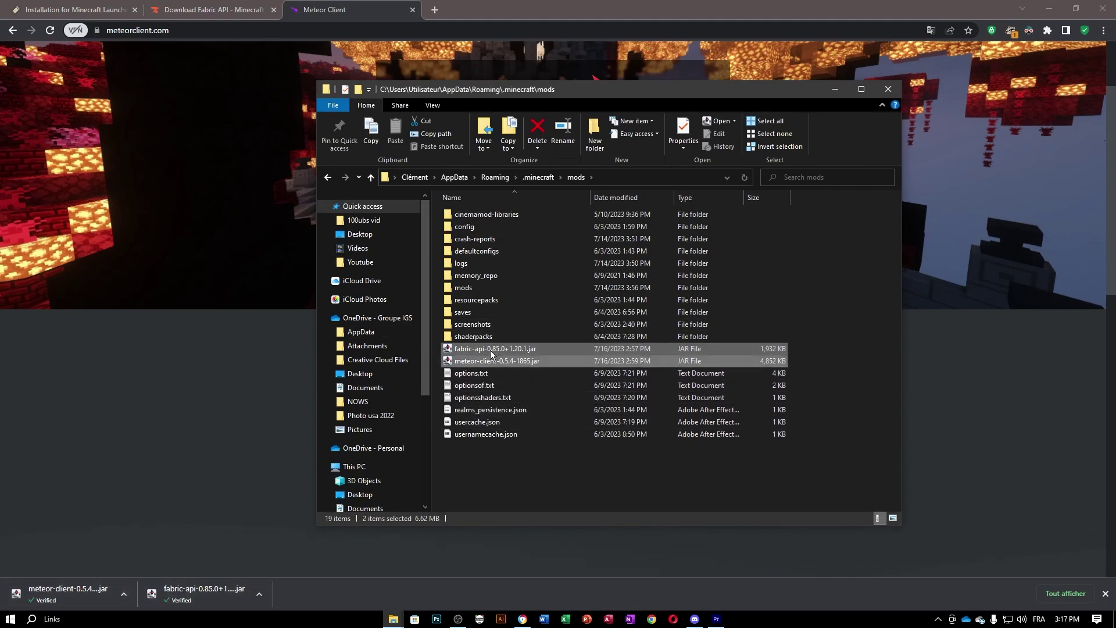
{"action": "left_click", "coordinate": [526, 484]}
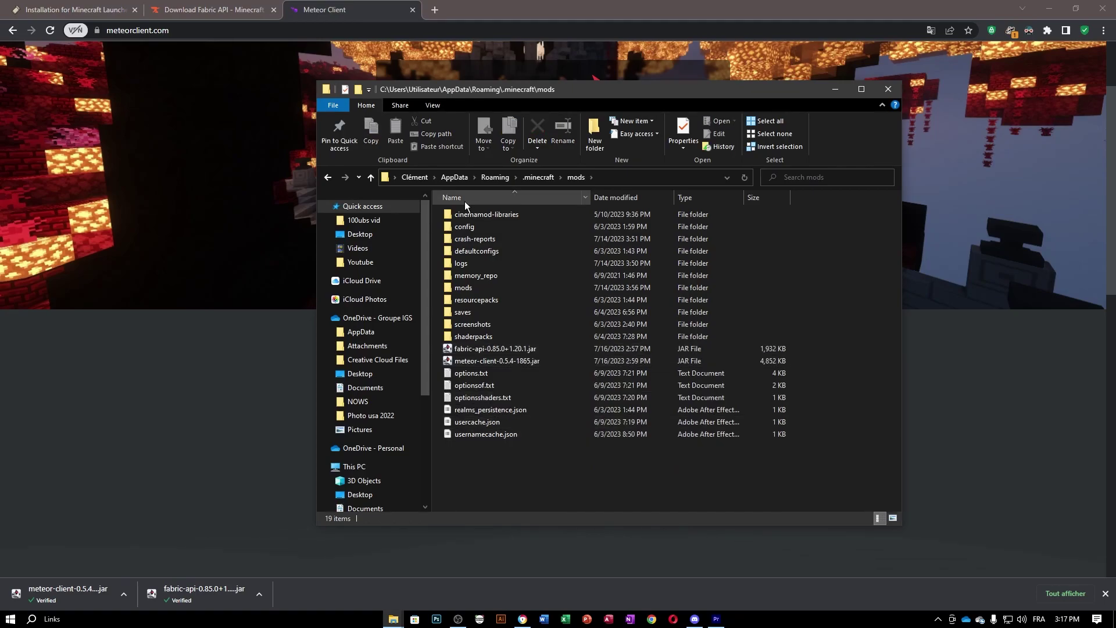
{"action": "left_click_drag", "start_coordinate": [435, 209], "coordinate": [510, 334]}
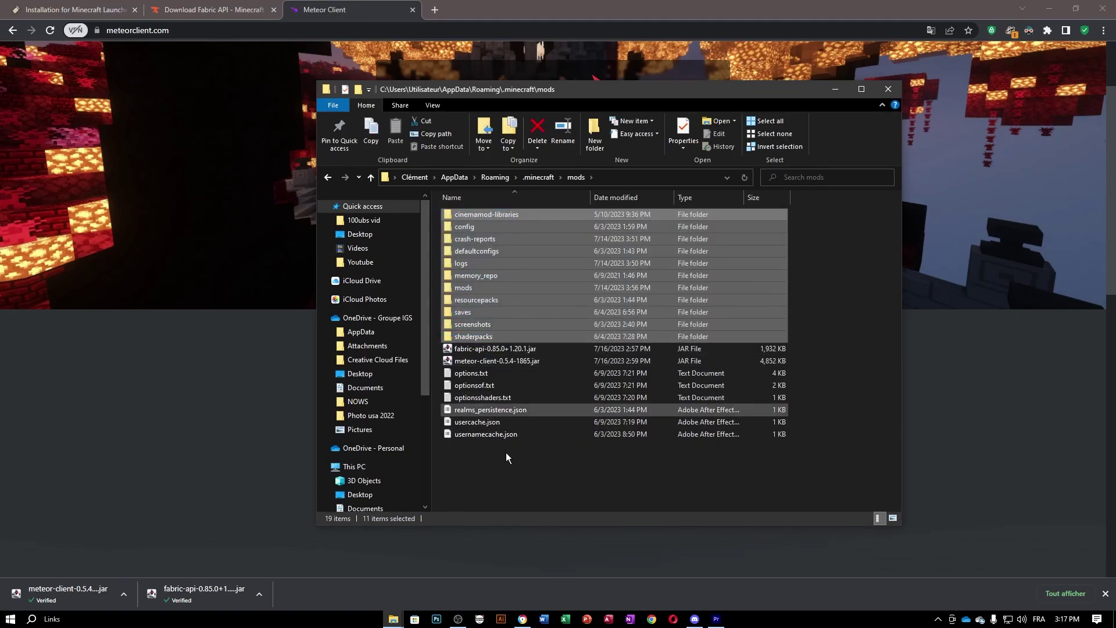
{"action": "left_click_drag", "start_coordinate": [506, 453], "coordinate": [476, 367]}
{"action": "left_click_drag", "start_coordinate": [818, 494], "coordinate": [739, 436]}
{"action": "left_click_drag", "start_coordinate": [834, 471], "coordinate": [472, 245]}
{"action": "left_click", "coordinate": [469, 349]}
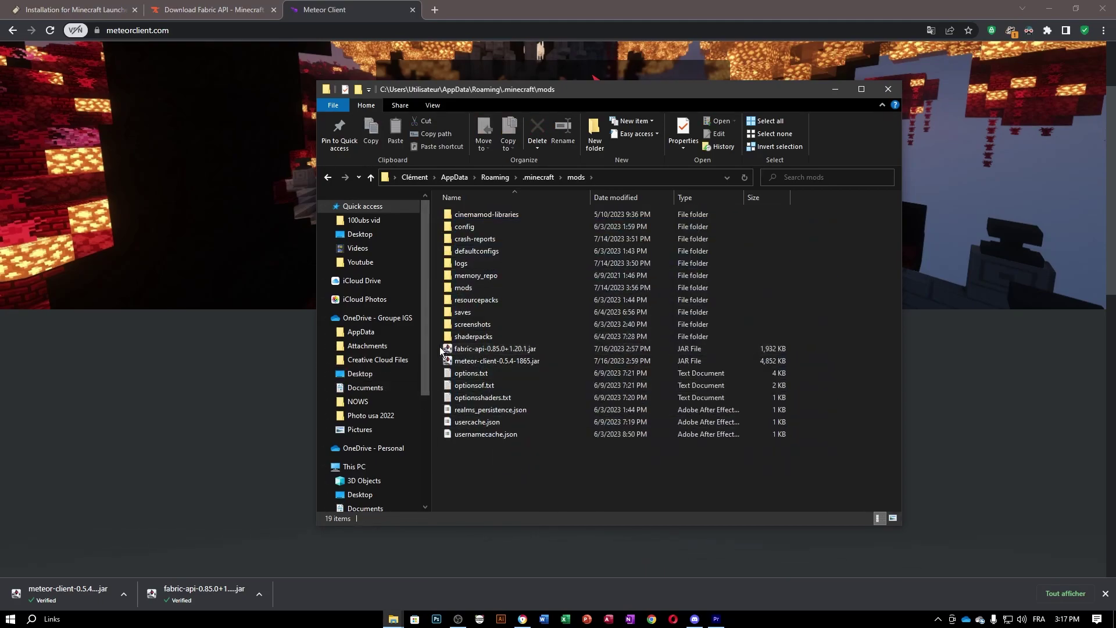
{"action": "left_click", "coordinate": [516, 486]}
Launch Minecraft Launcher from Windows search and check its installation picker.
{"action": "key", "text": "super"}
{"action": "type", "text": "mine"}
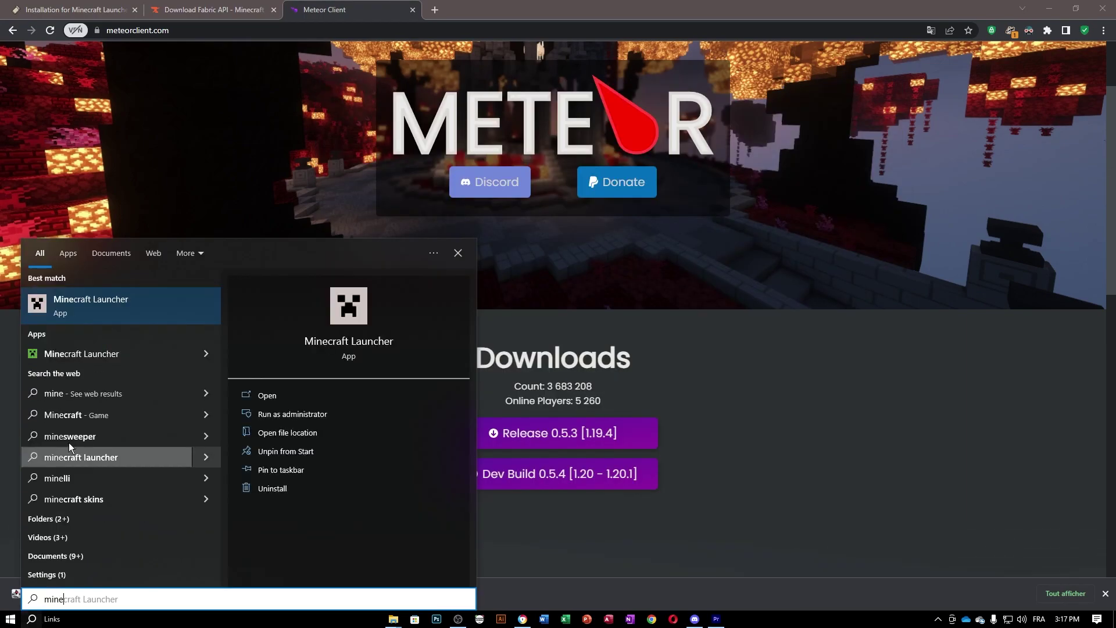
{"action": "left_click", "coordinate": [129, 304]}
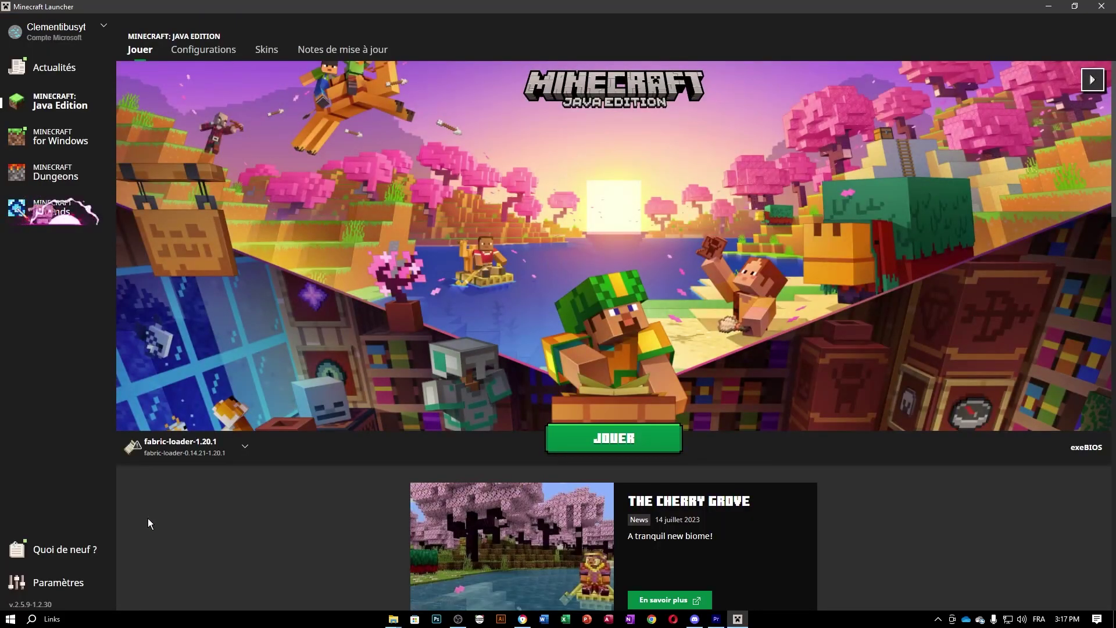
{"action": "left_click", "coordinate": [135, 453]}
{"action": "left_click", "coordinate": [175, 447]}
Review a new installation's game versions, cancel it, and return to the Play page.
{"action": "left_click", "coordinate": [203, 49]}
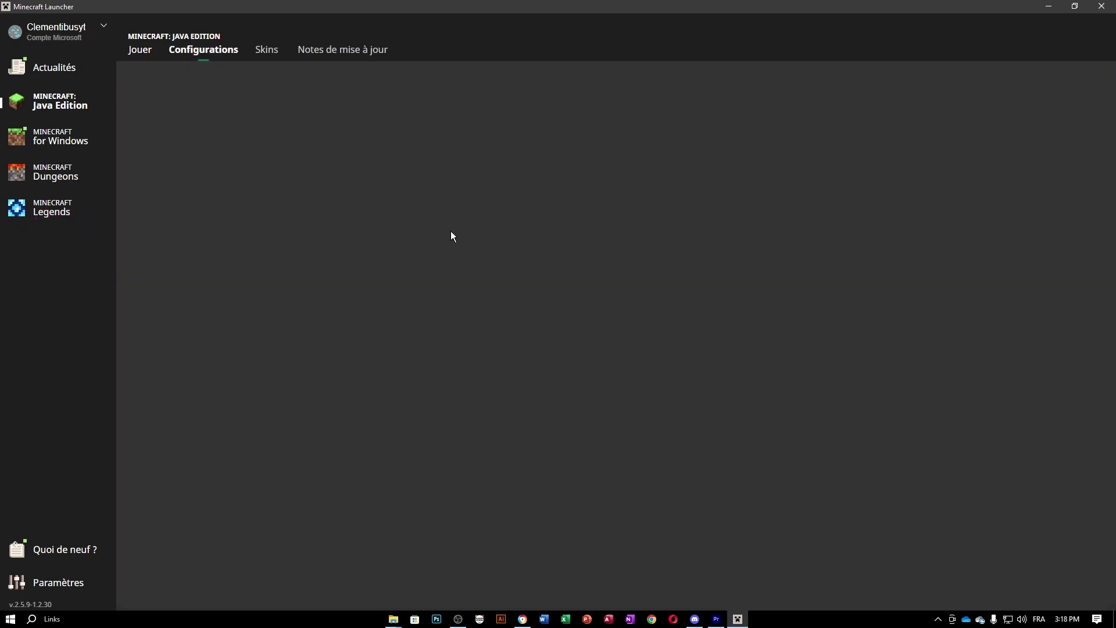
{"action": "left_click", "coordinate": [445, 120]}
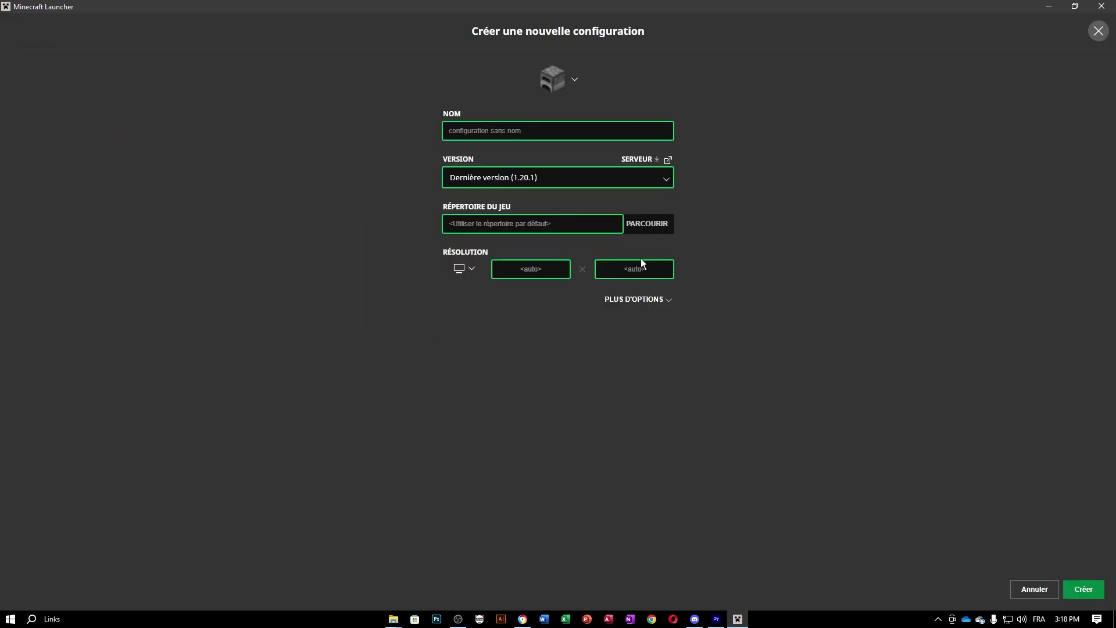
{"action": "left_click", "coordinate": [552, 179]}
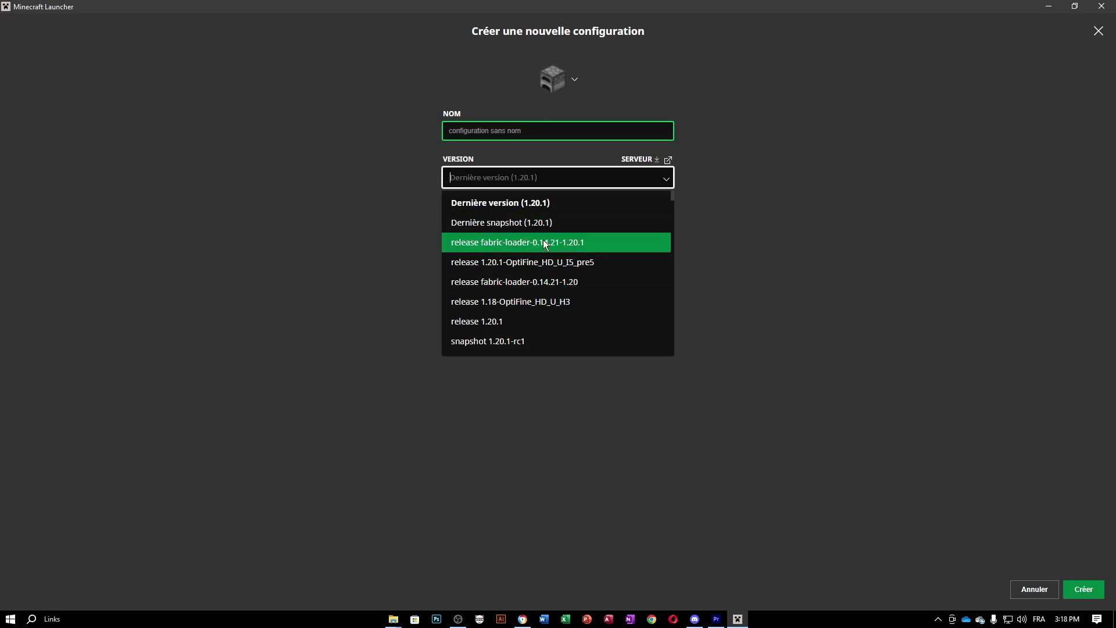
{"action": "left_click", "coordinate": [1105, 32]}
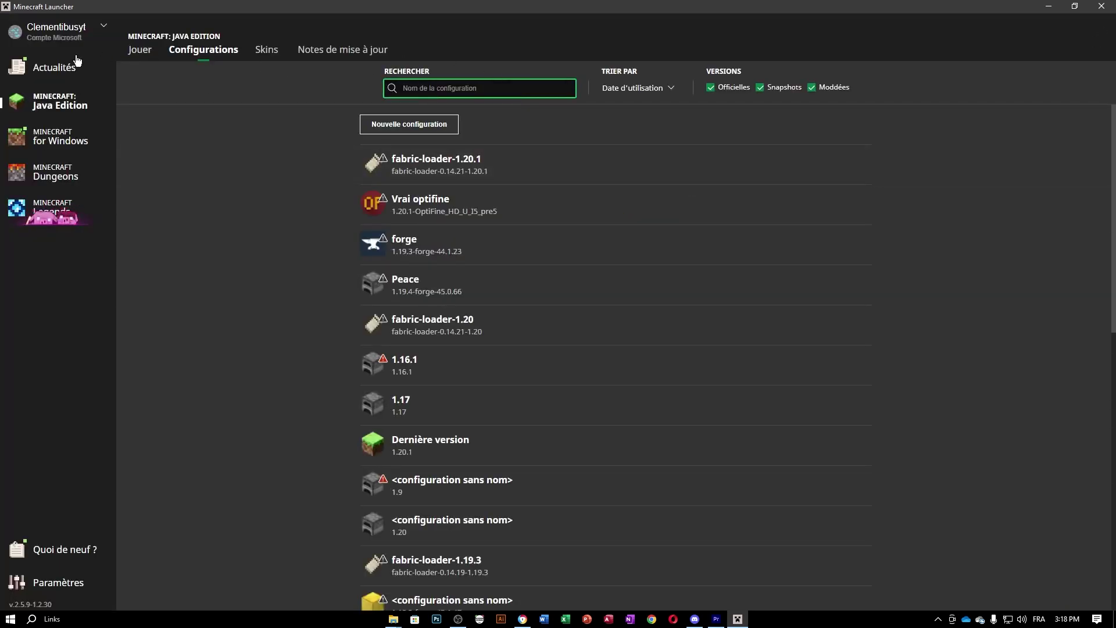
{"action": "left_click", "coordinate": [139, 47]}
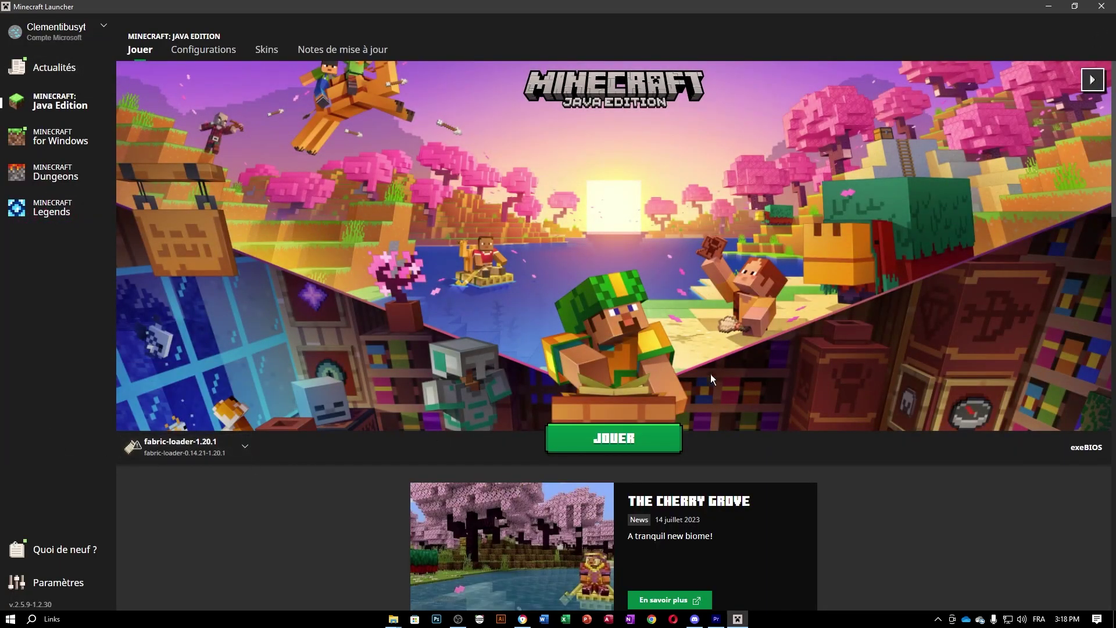
Launch the fabric-loader-1.20.1 profile and create a new Creative singleplayer world.
{"action": "left_click", "coordinate": [558, 438]}
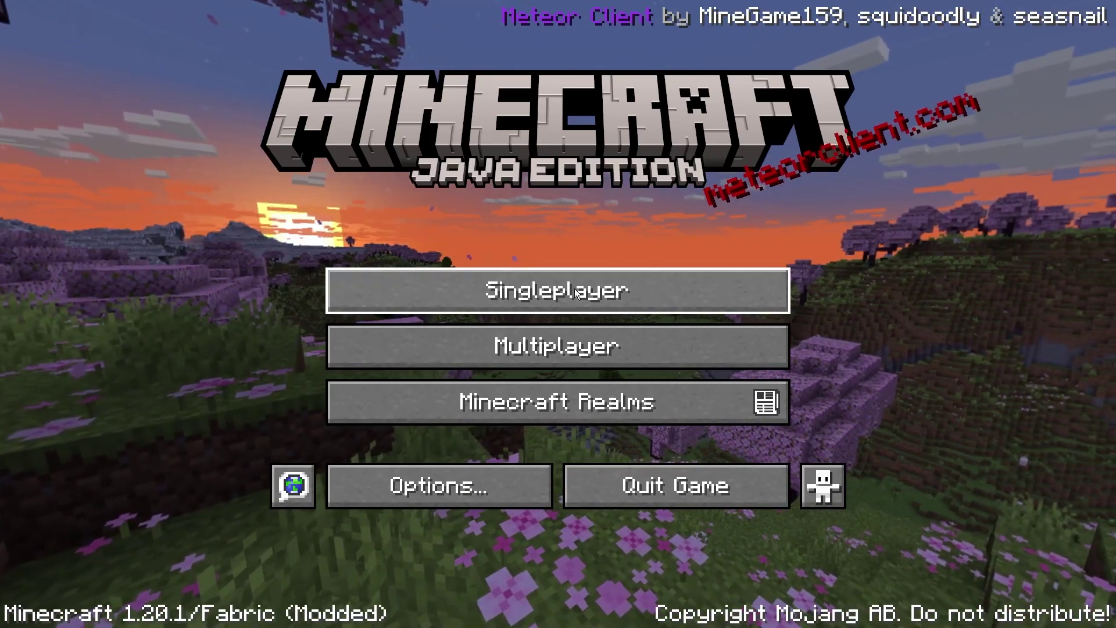
{"action": "left_click", "coordinate": [514, 290]}
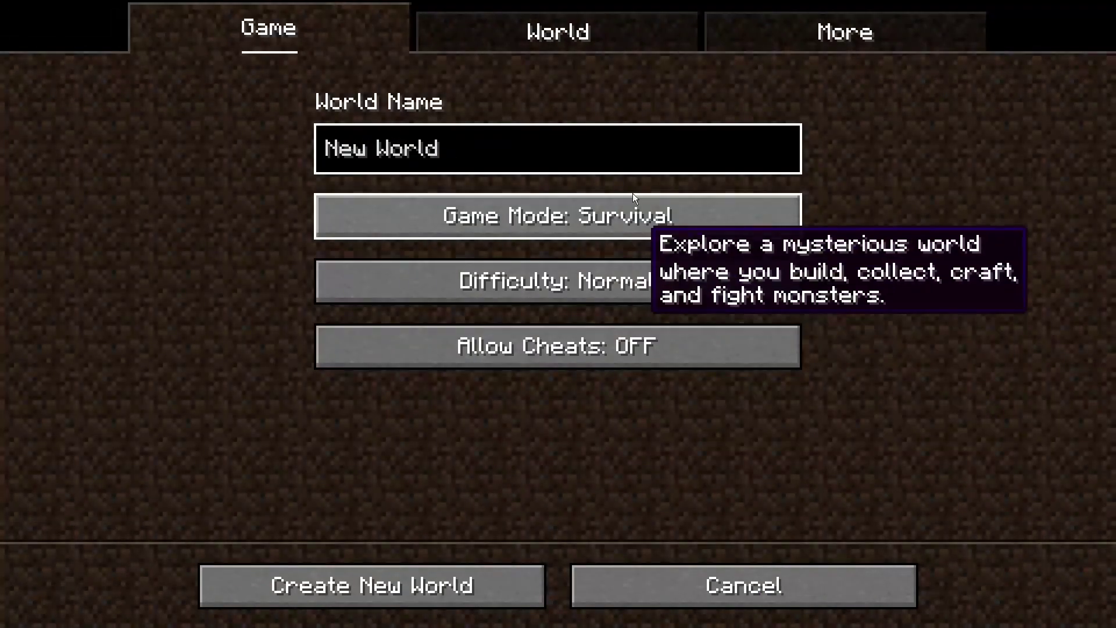
{"action": "left_click", "coordinate": [639, 215]}
{"action": "left_click", "coordinate": [671, 216]}
{"action": "left_click", "coordinate": [299, 572]}
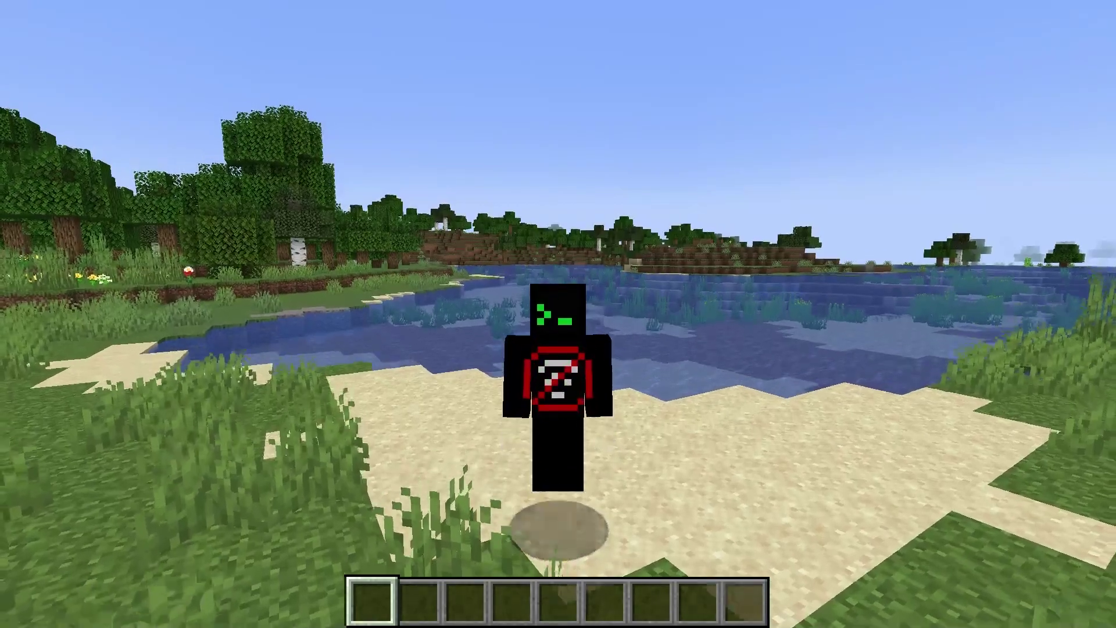
{"action": "key", "text": "Escape"}
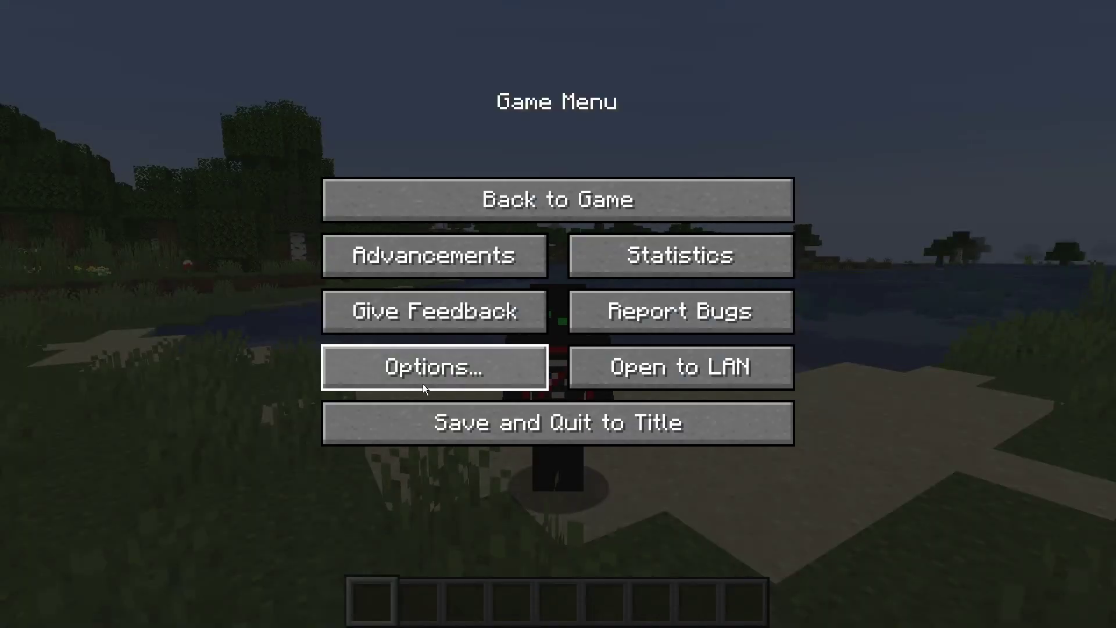
{"action": "left_click", "coordinate": [423, 381]}
{"action": "left_click", "coordinate": [713, 295]}
{"action": "left_click", "coordinate": [685, 114]}
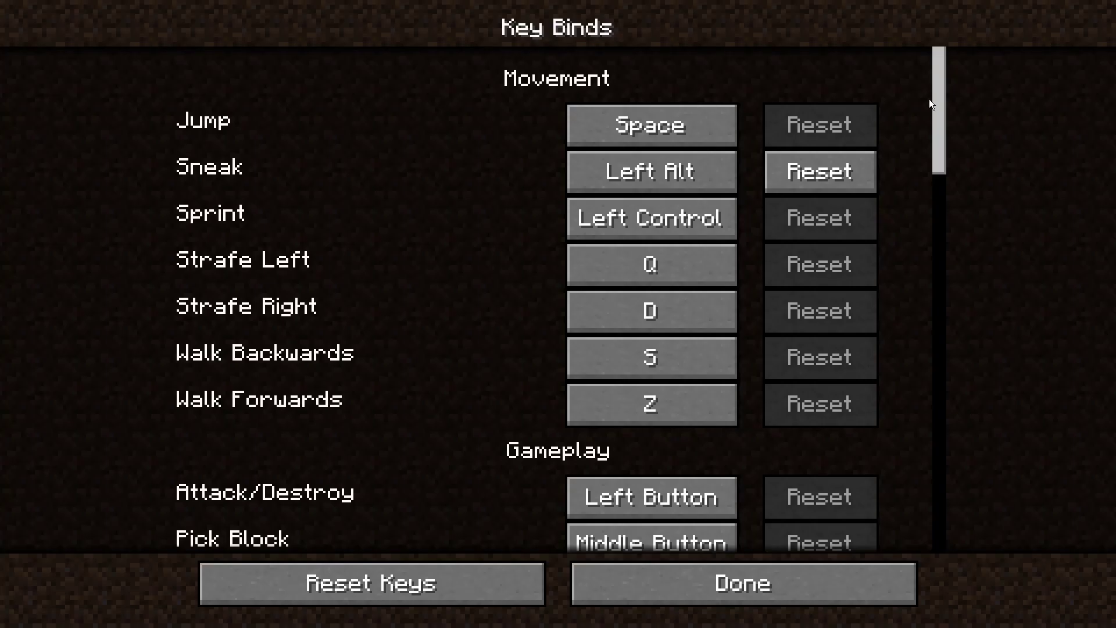
{"action": "left_click_drag", "start_coordinate": [929, 99], "coordinate": [940, 519]}
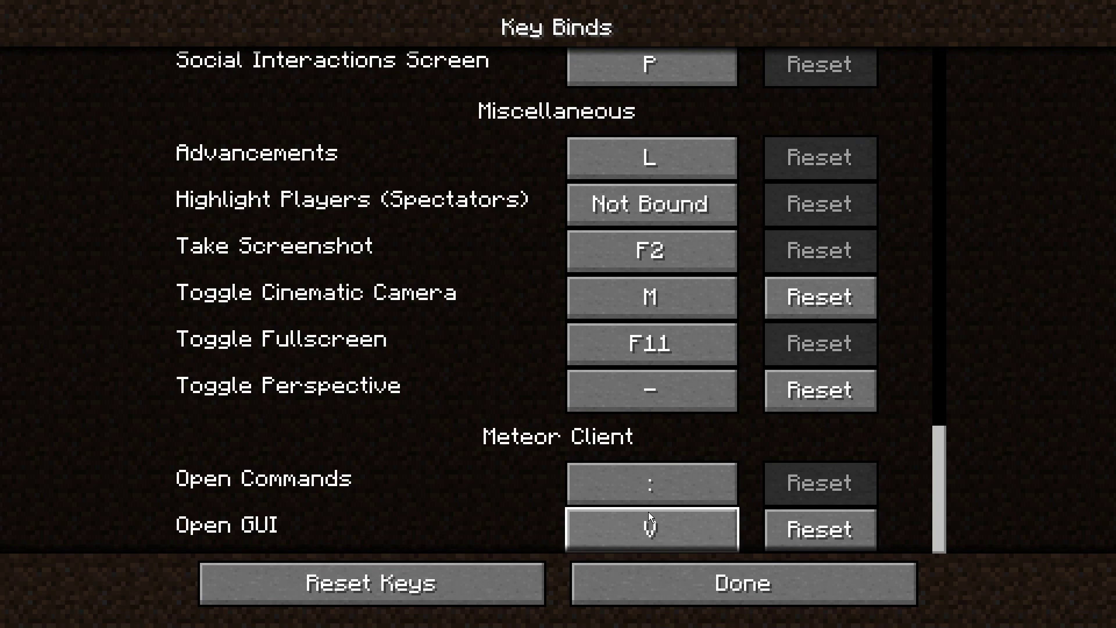
{"action": "left_click", "coordinate": [686, 584]}
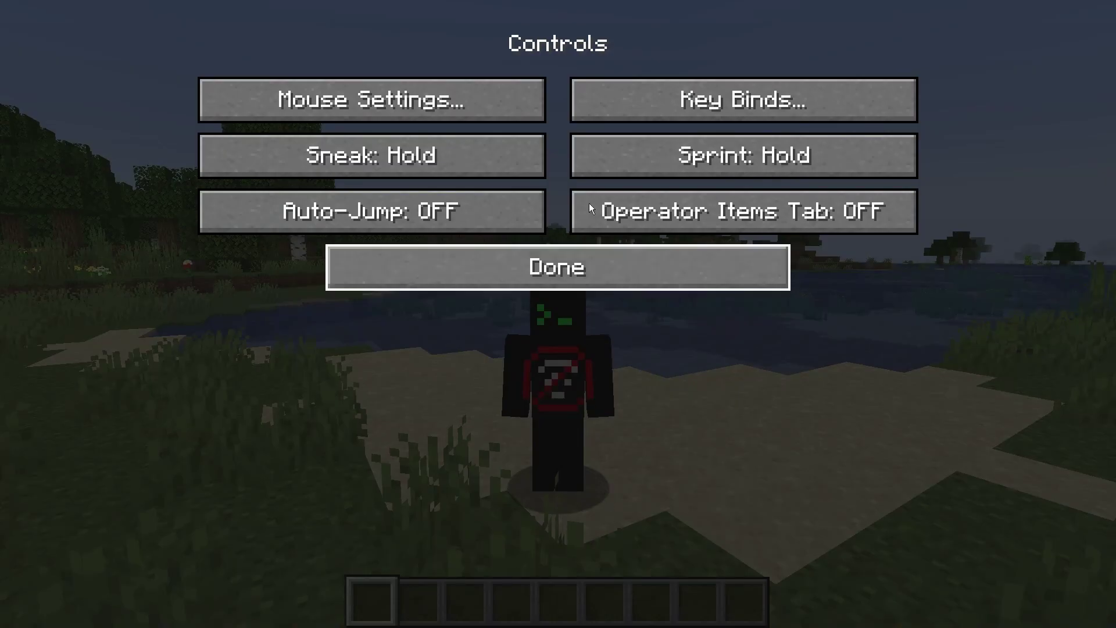
{"action": "left_click", "coordinate": [560, 266]}
{"action": "left_click", "coordinate": [558, 518]}
Resume the game, open Meteor's module GUI with V, and search for Blur.
{"action": "key", "text": "Escape"}
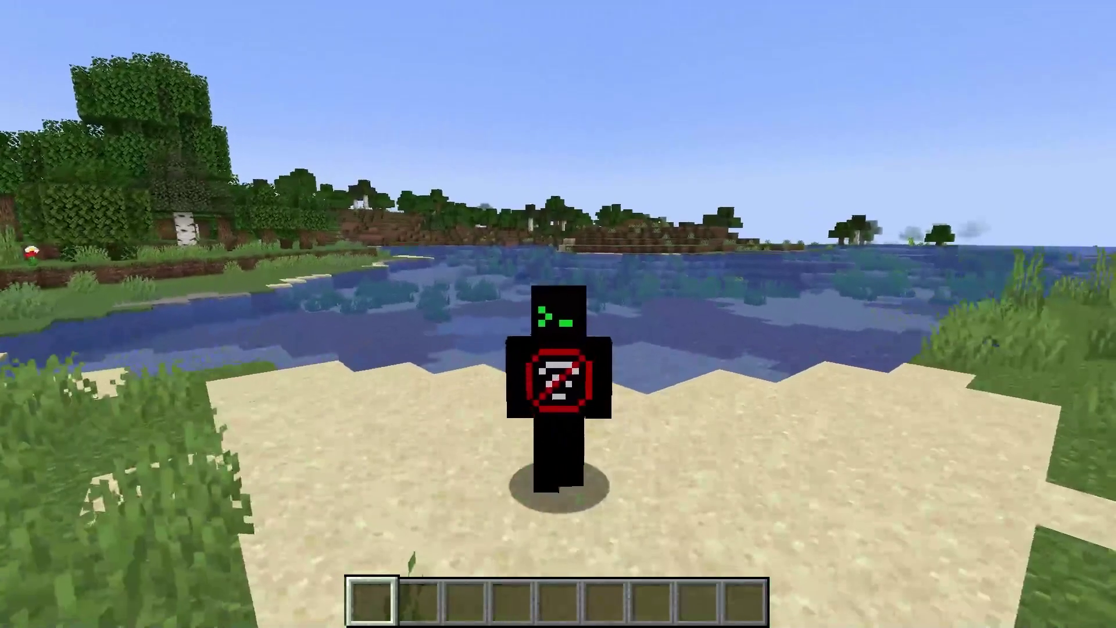
{"action": "key", "text": "v"}
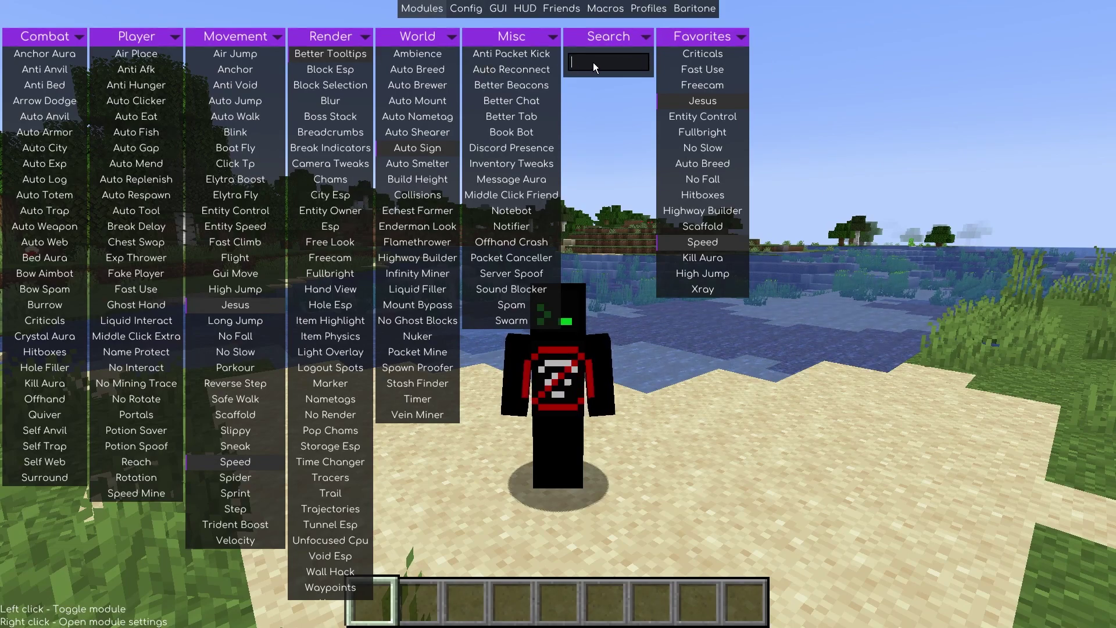
{"action": "type", "text": "B"}
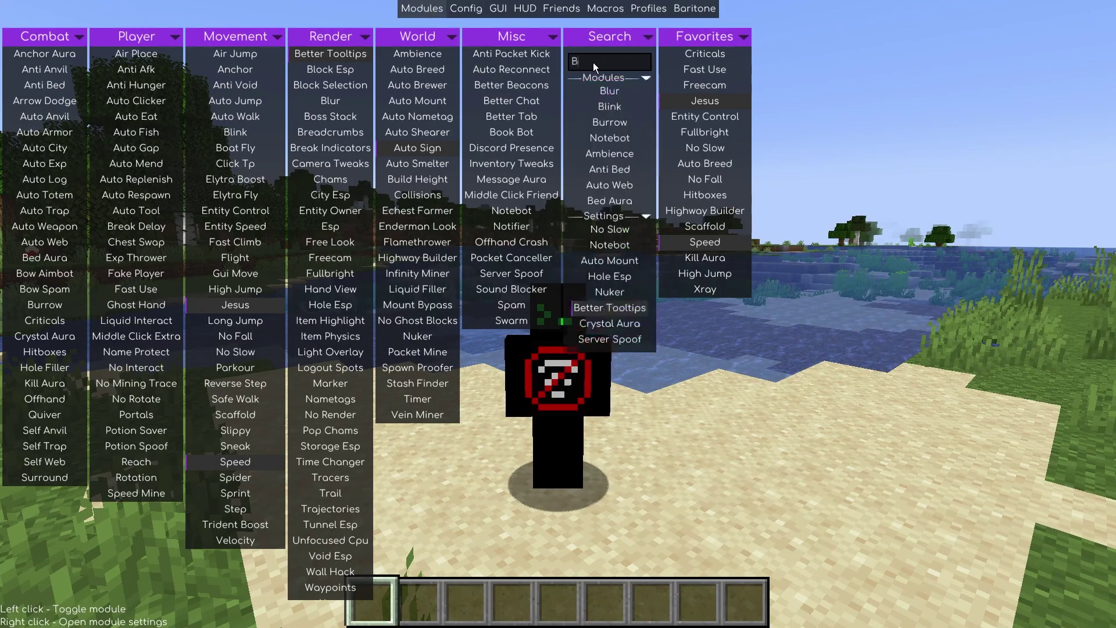
{"action": "type", "text": "lur"}
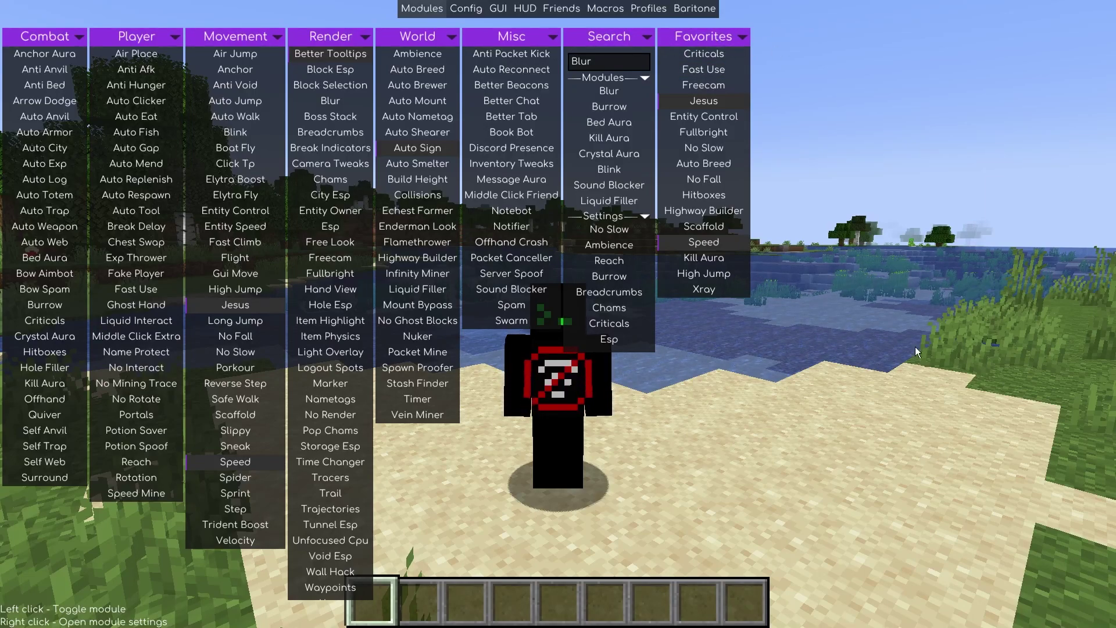
Check the Fullbright module's settings, then exit the Meteor GUI back to the world.
{"action": "right_click", "coordinate": [329, 273]}
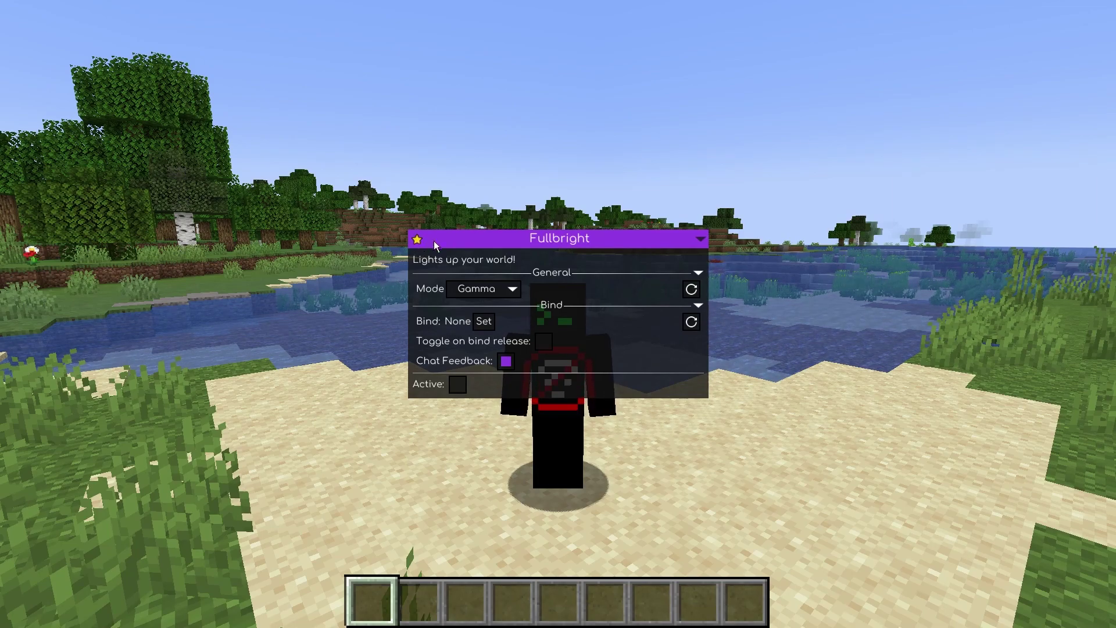
{"action": "key", "text": "Escape"}
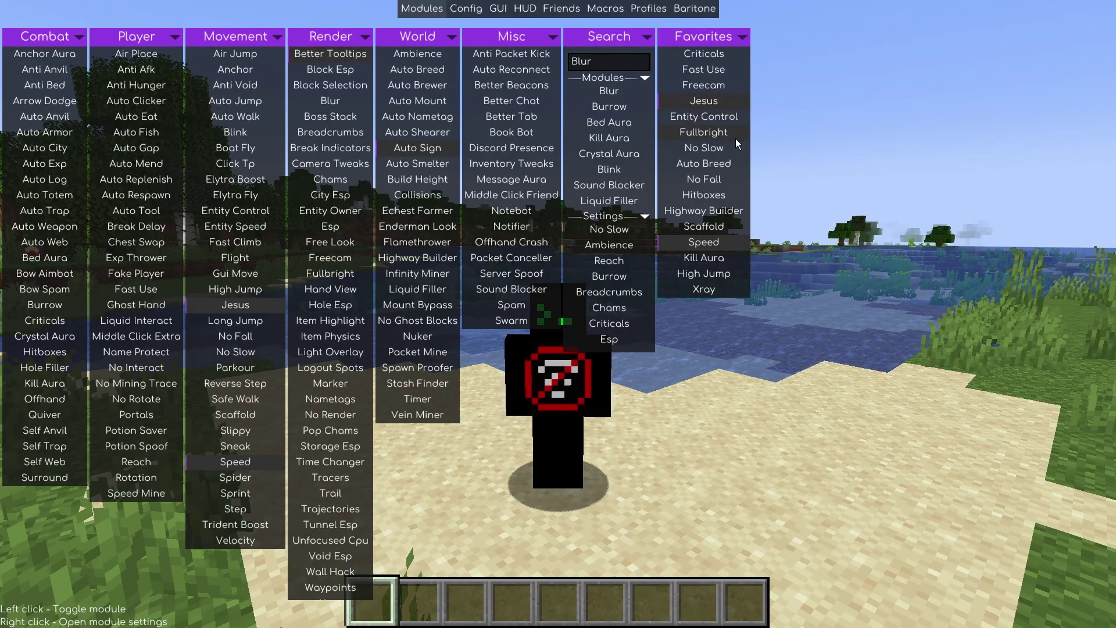
{"action": "key", "text": "Escape"}
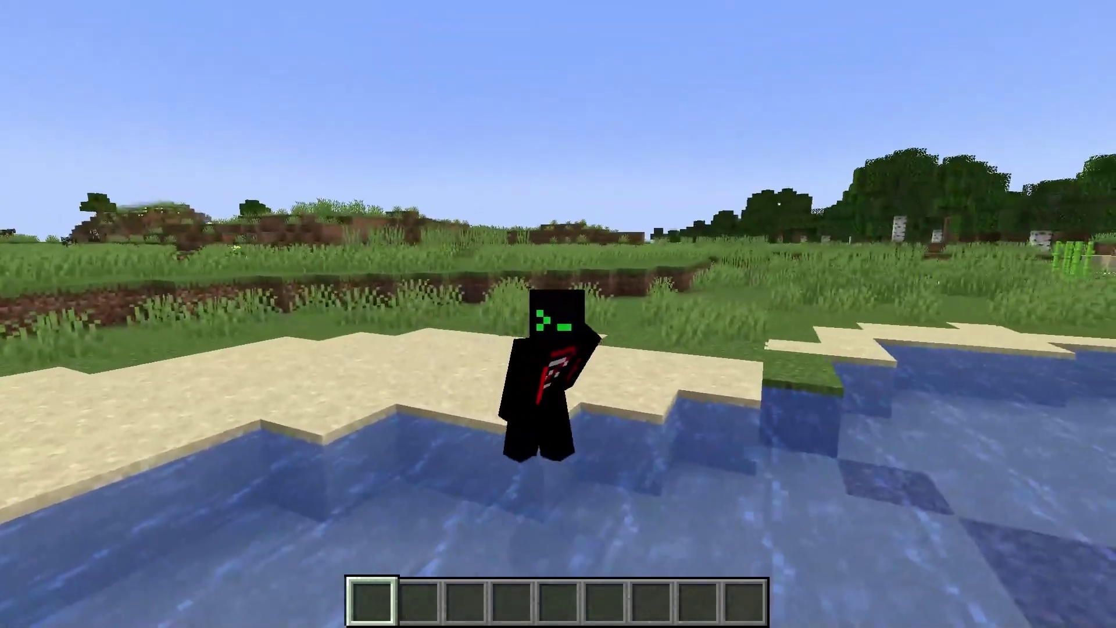
Walk forward with W off the shore and onto the lake's surface without sinking.
{"action": "key", "text": "w"}
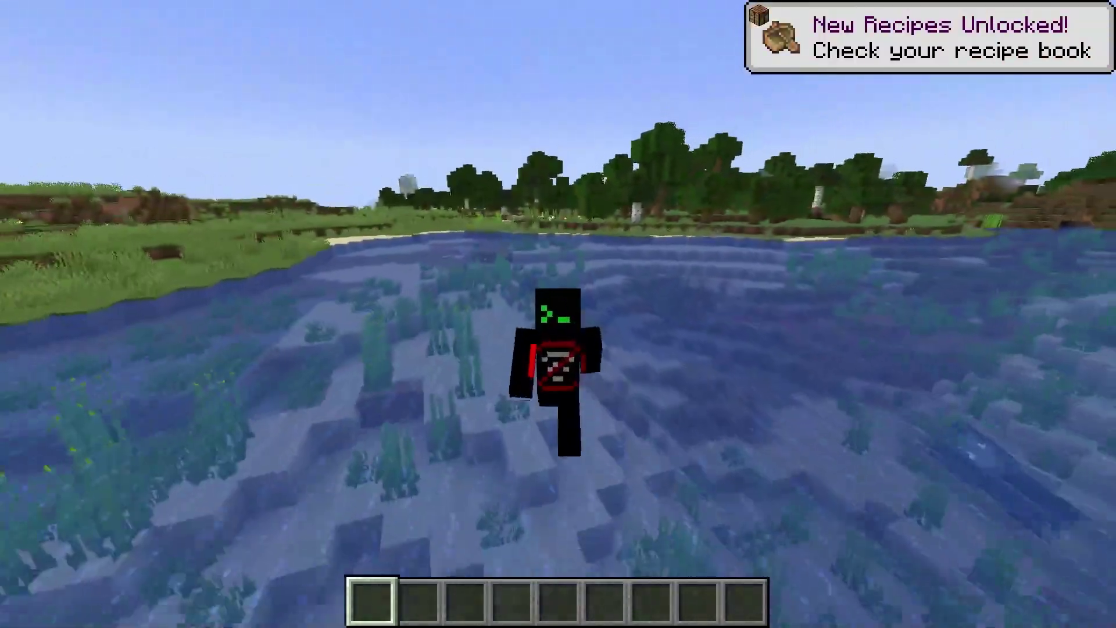
Keep walking forward across the water and onto the sandy, tree-lined far bank.
{"action": "key", "text": "w"}
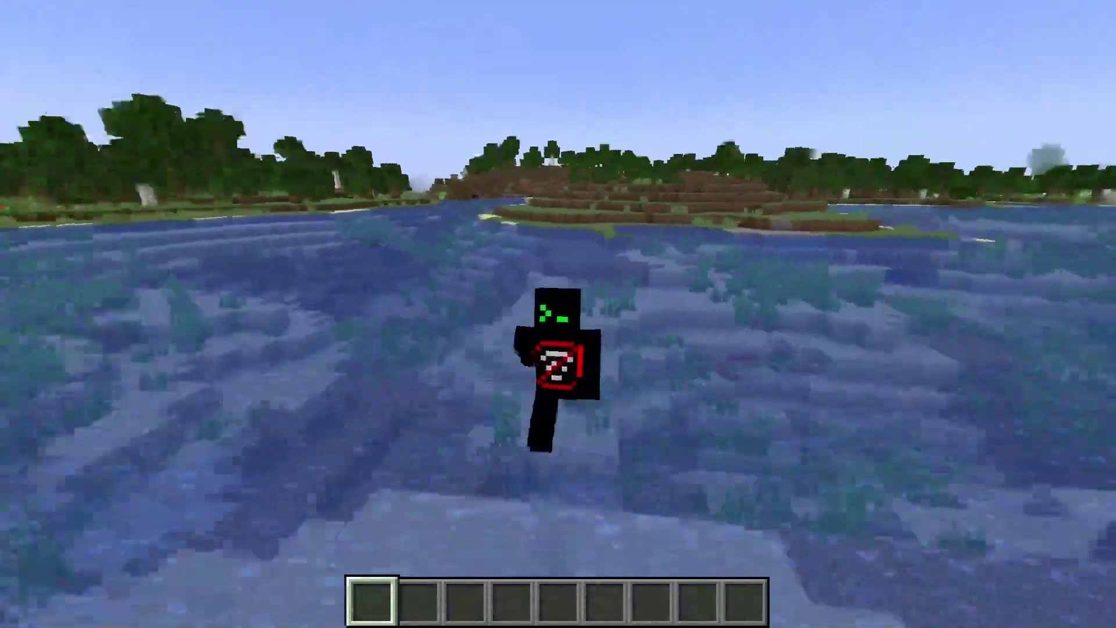
{"action": "key", "text": "w"}
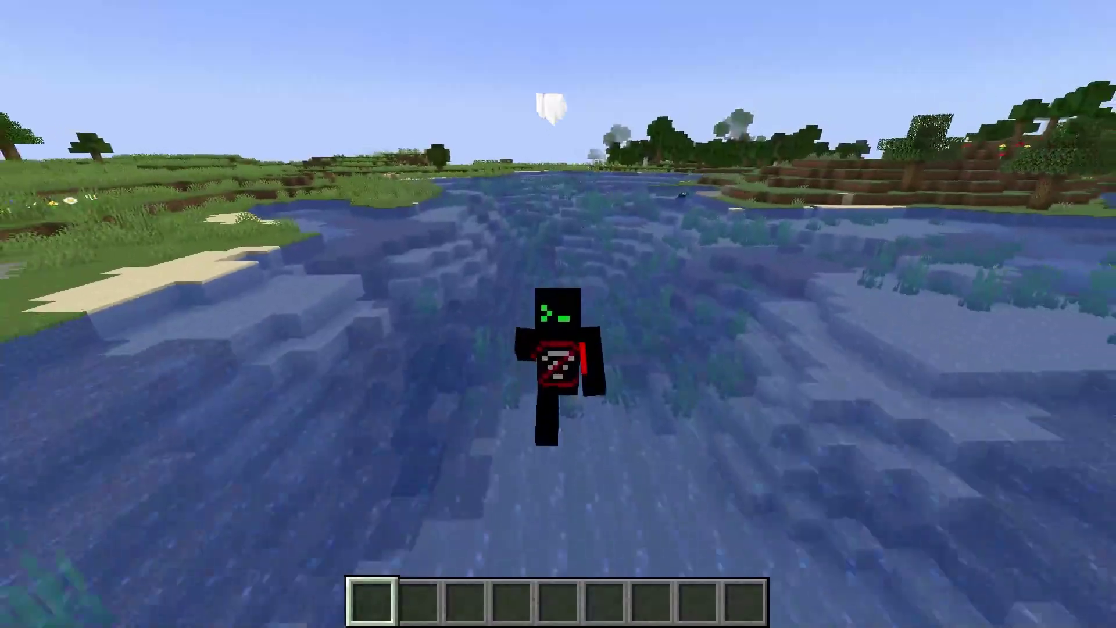
{"action": "key", "text": "w"}
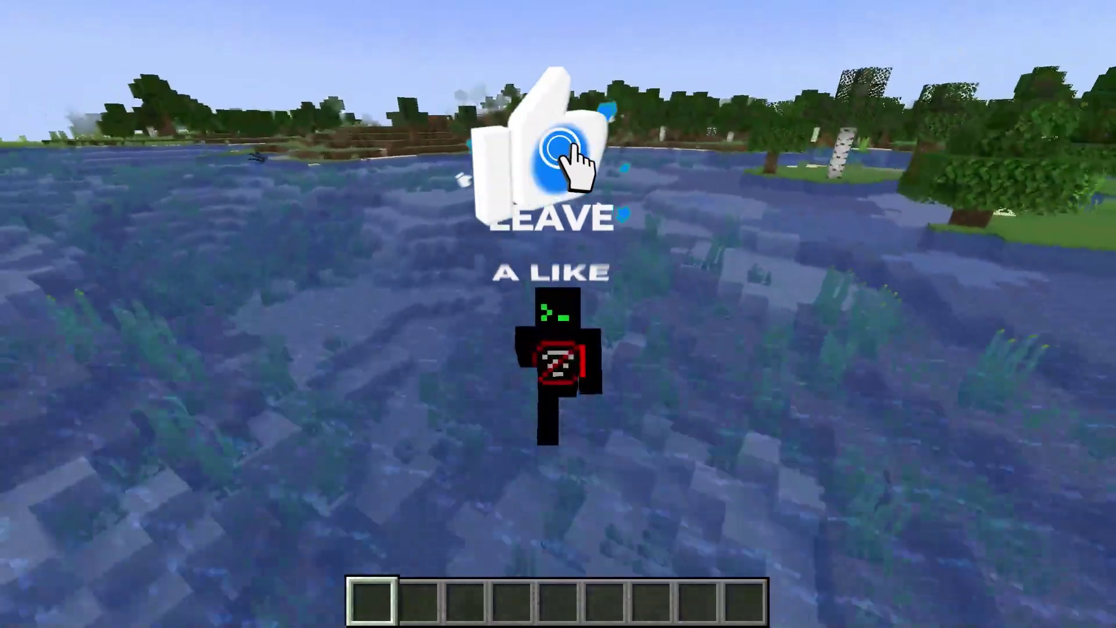
{"action": "key", "text": "w"}
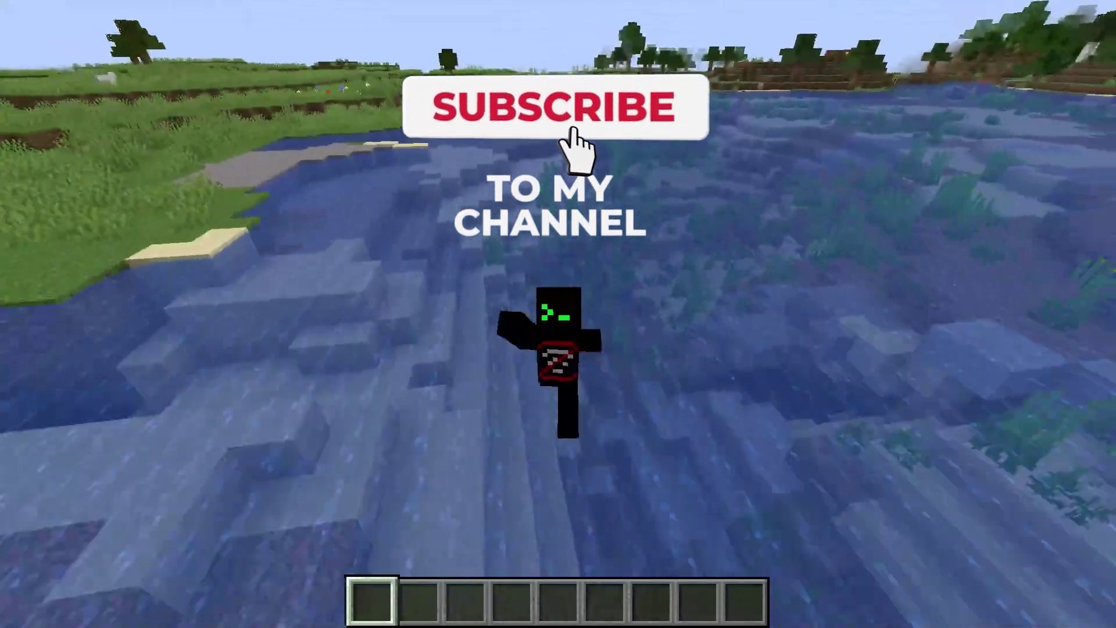
{"action": "key", "text": "w"}
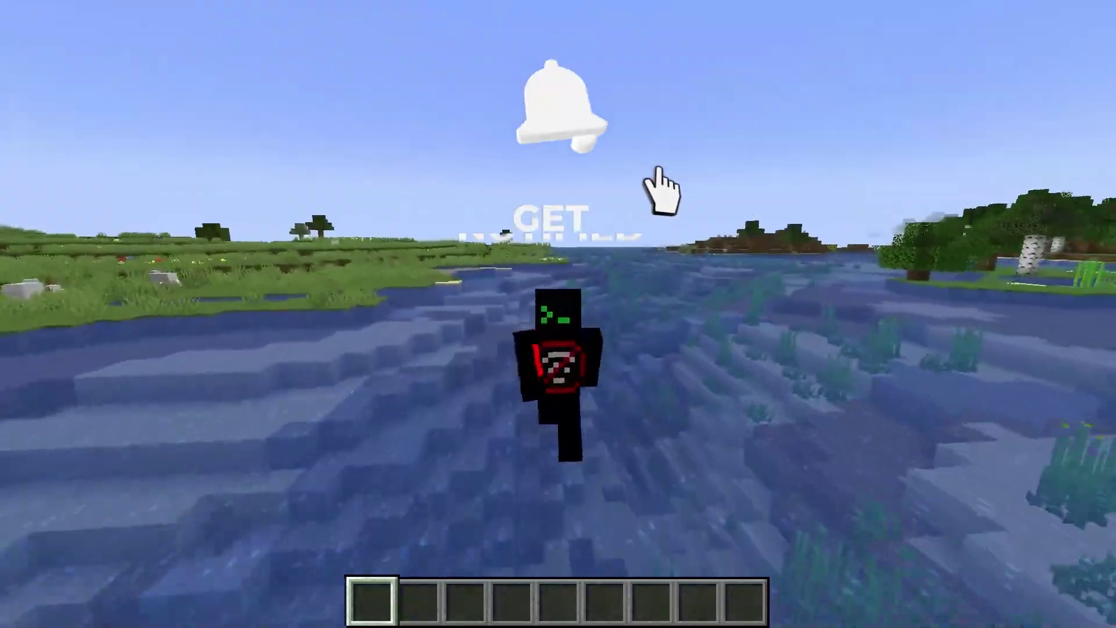
{"action": "key", "text": "w"}
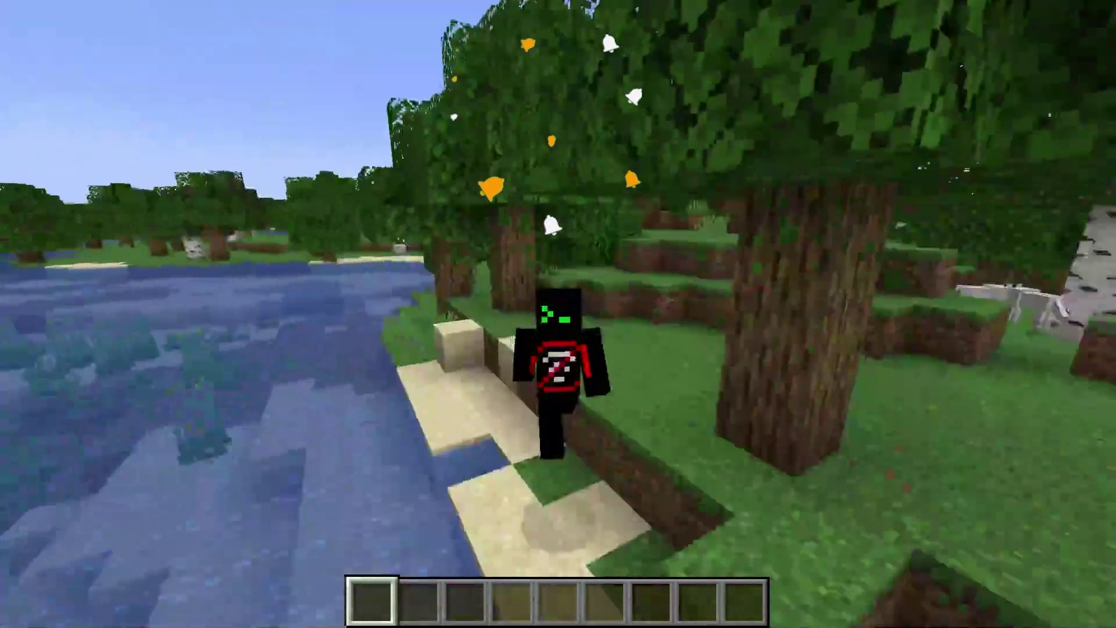